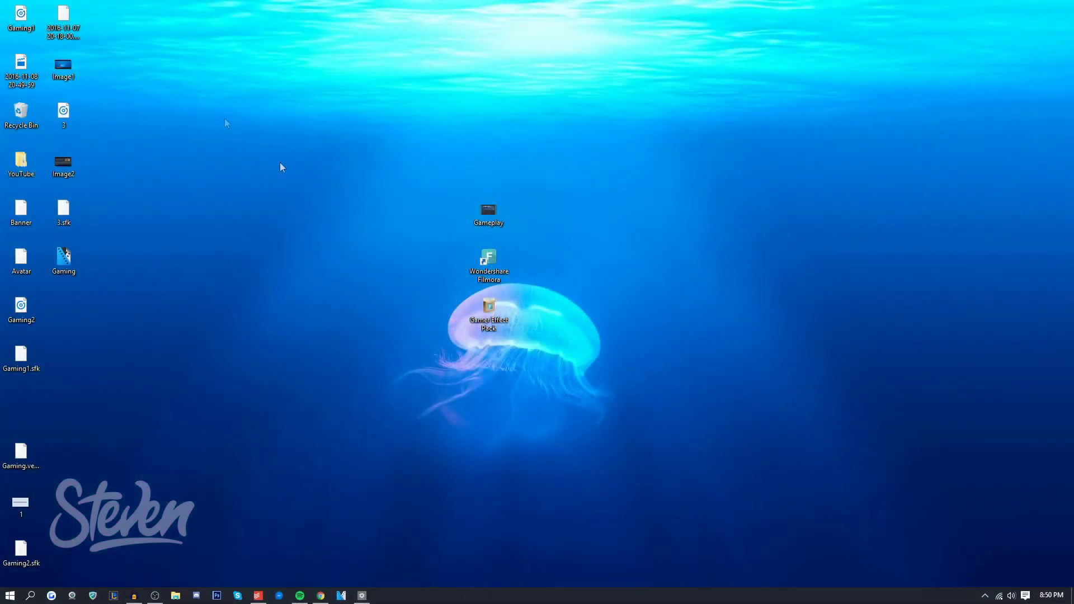
Step: Abandon the Gamer Effect Pack installer, then start Filmora in Full Feature Mode
double_click(489, 330)
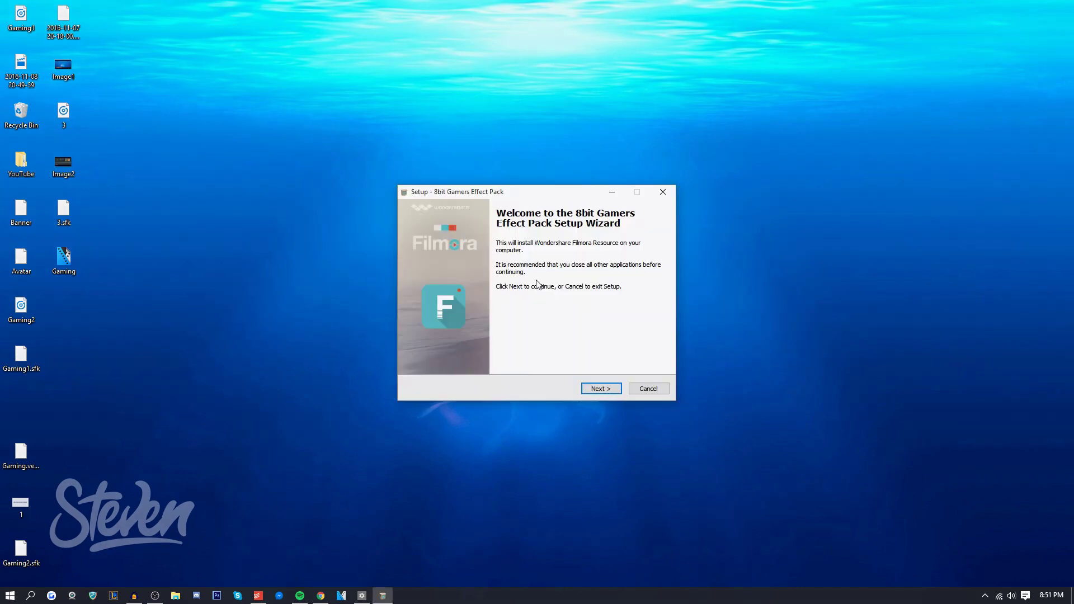
left_click(646, 388)
left_click(589, 350)
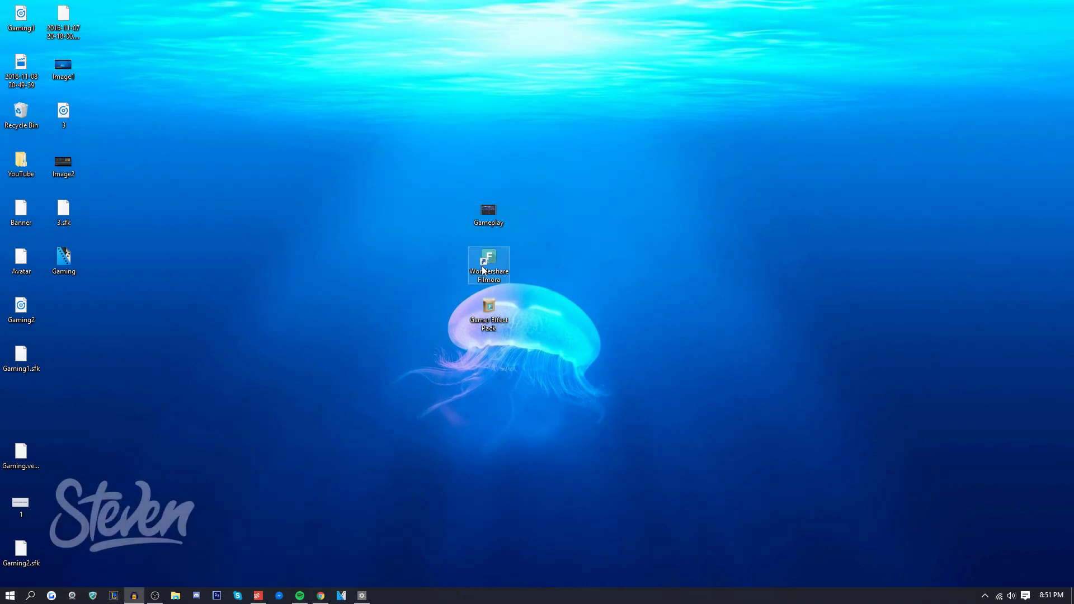
double_click(484, 271)
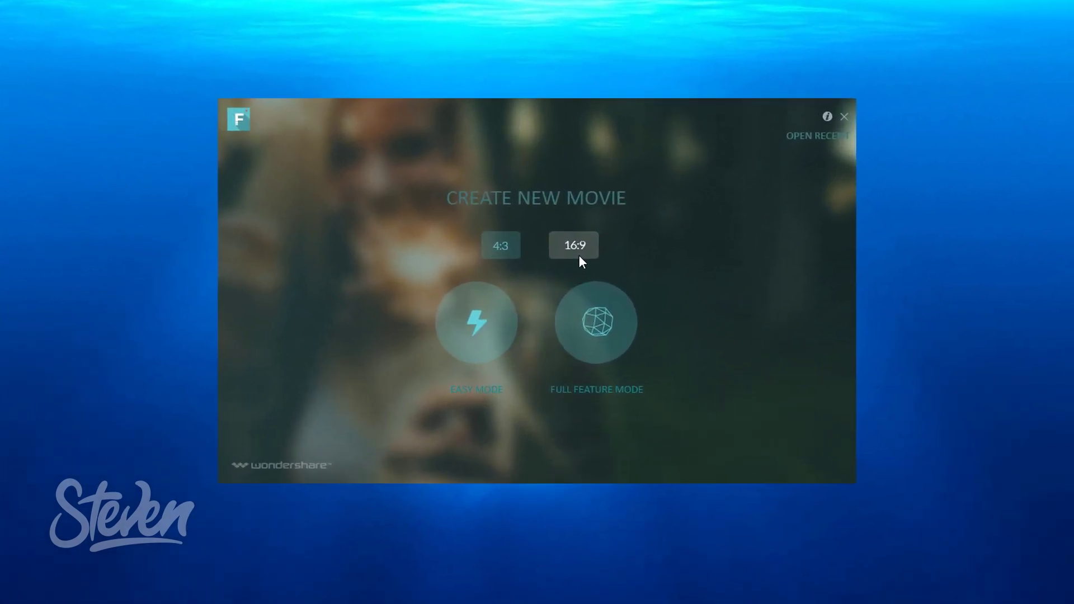
left_click(640, 370)
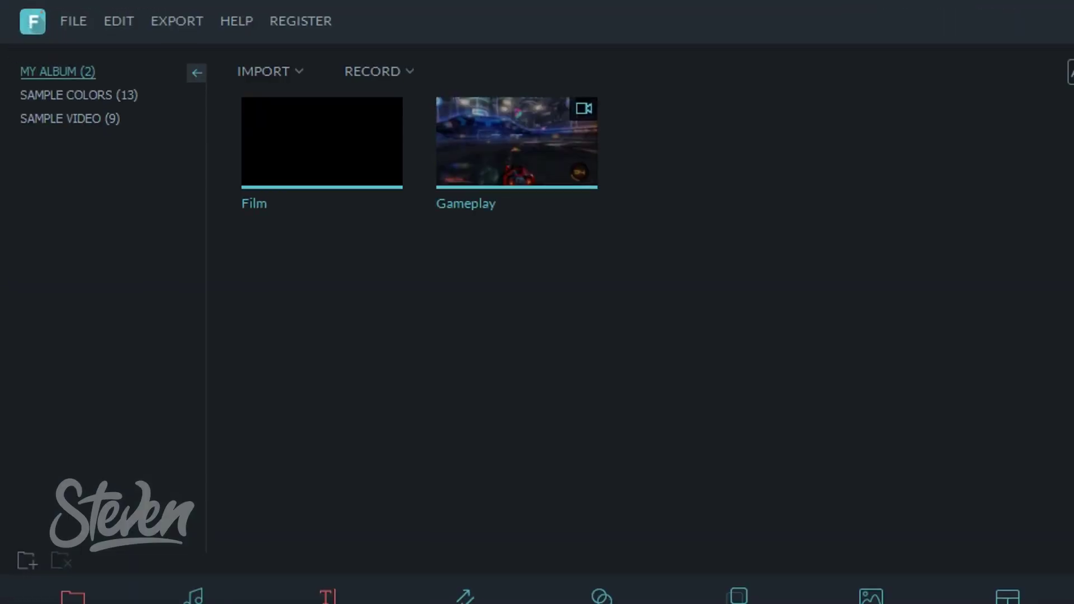
left_click(96, 303)
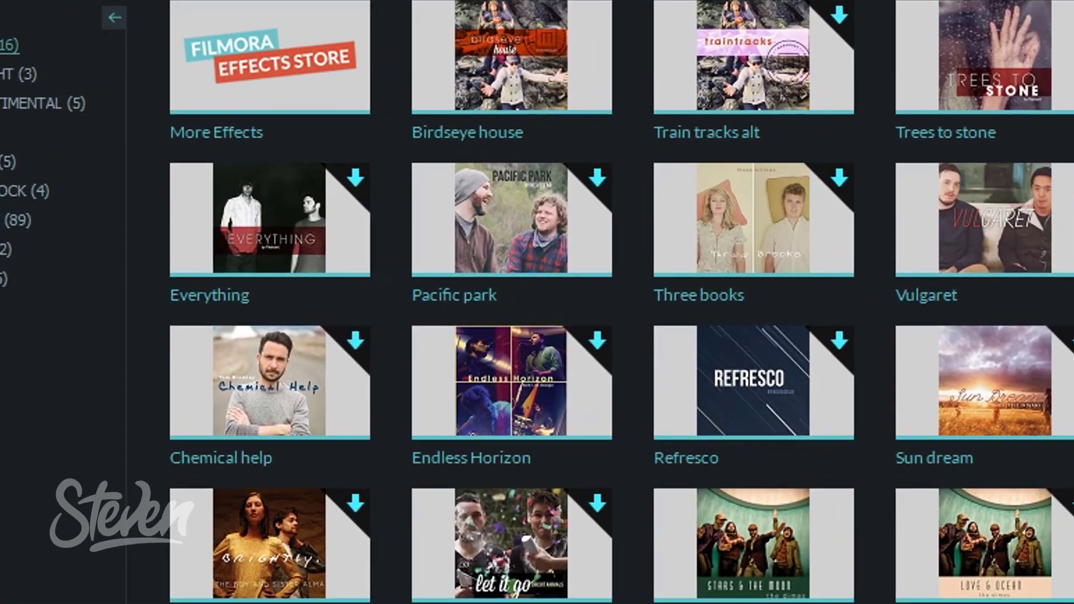
left_click(50, 73)
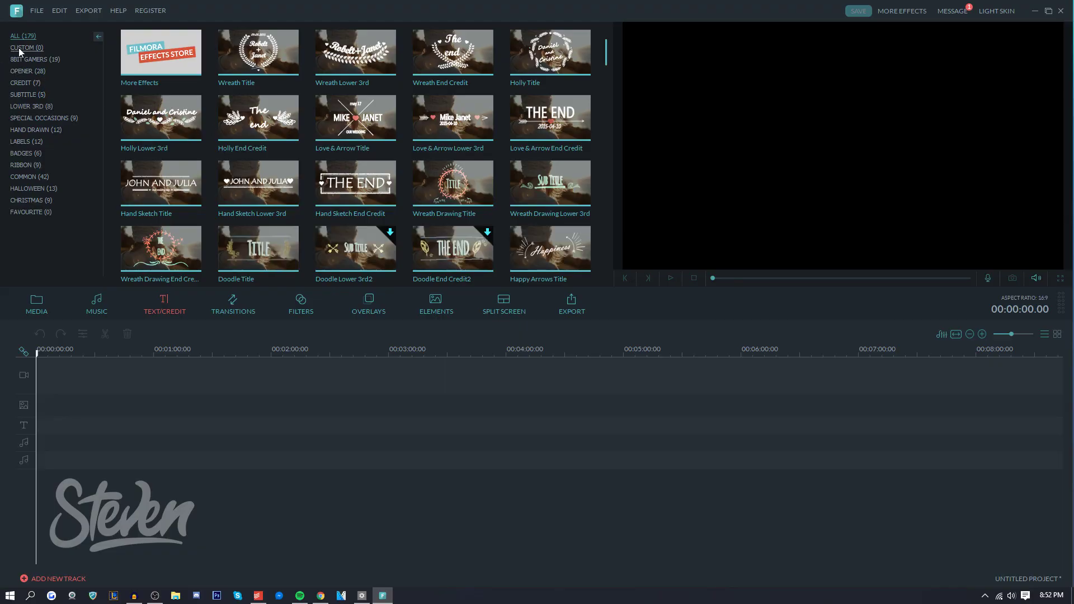
left_click(31, 58)
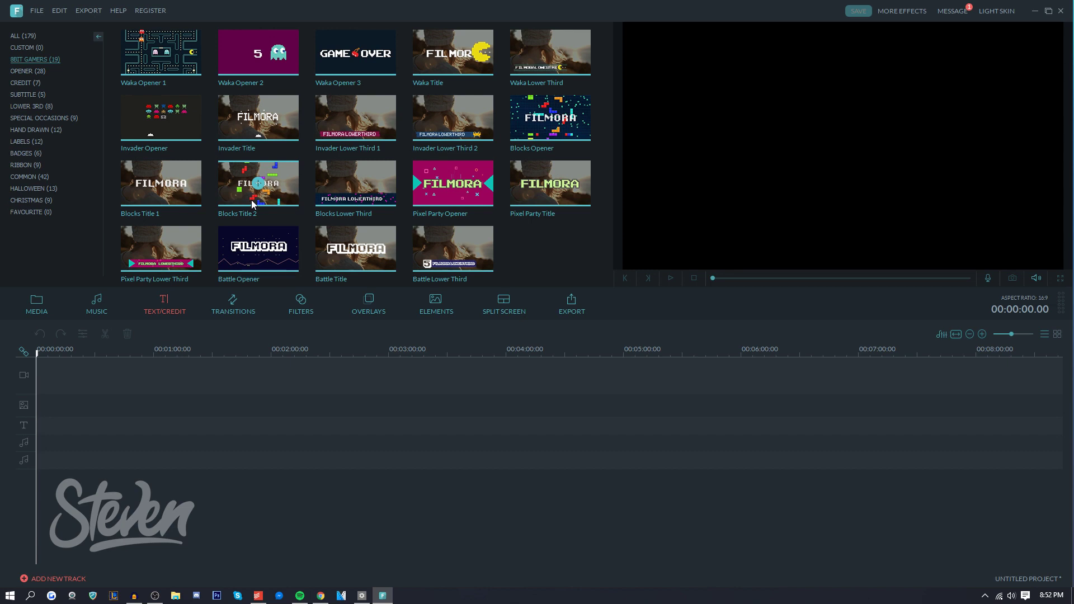
key("alt+4")
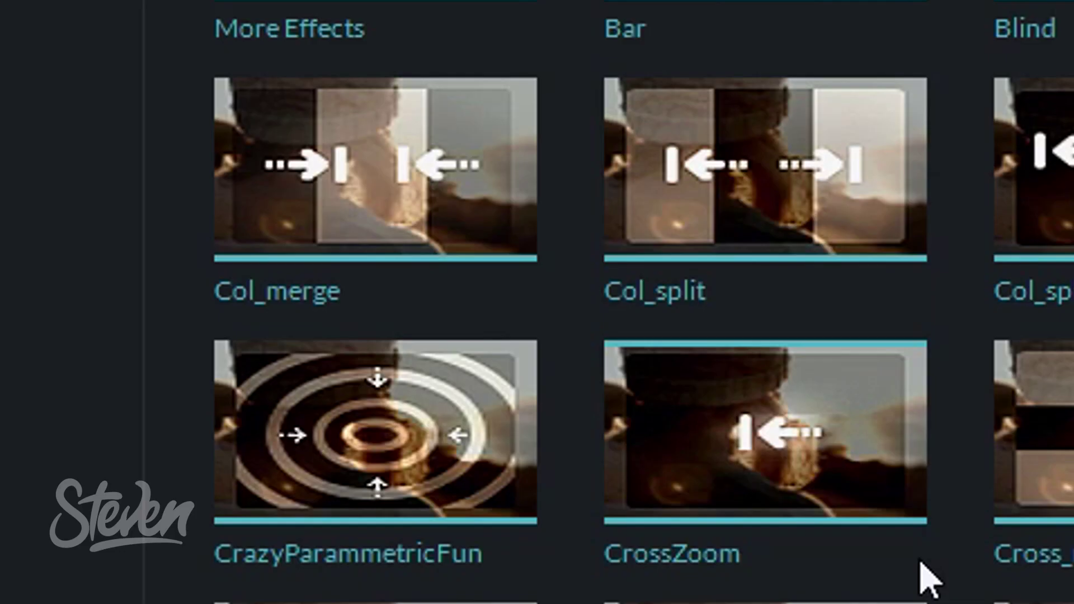
scroll(298, 218, "down", 5)
scroll(631, 579, "down", 10)
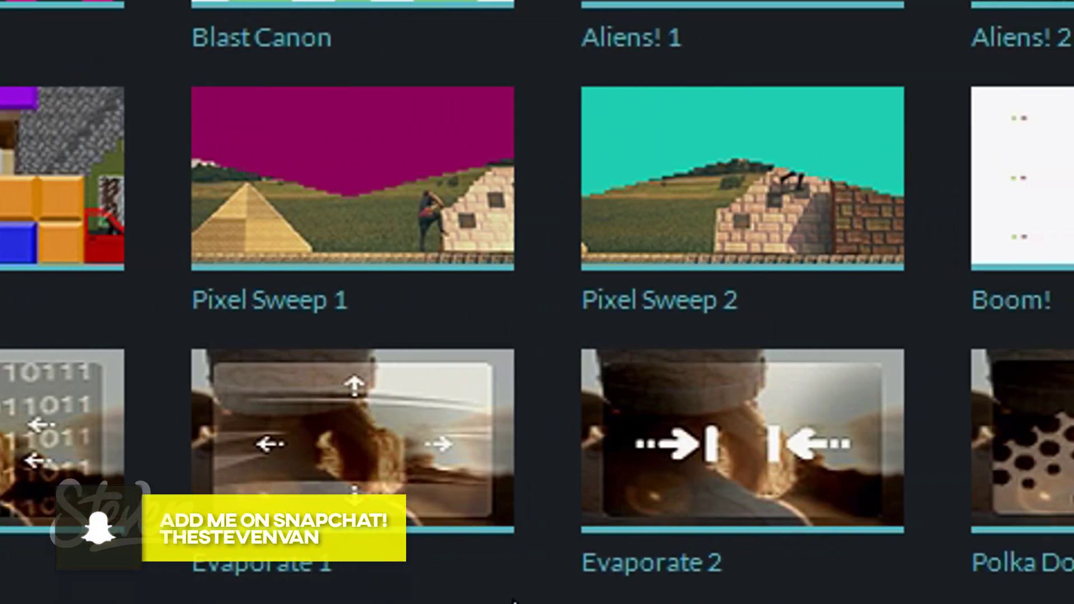
scroll(613, 601, "up", 2)
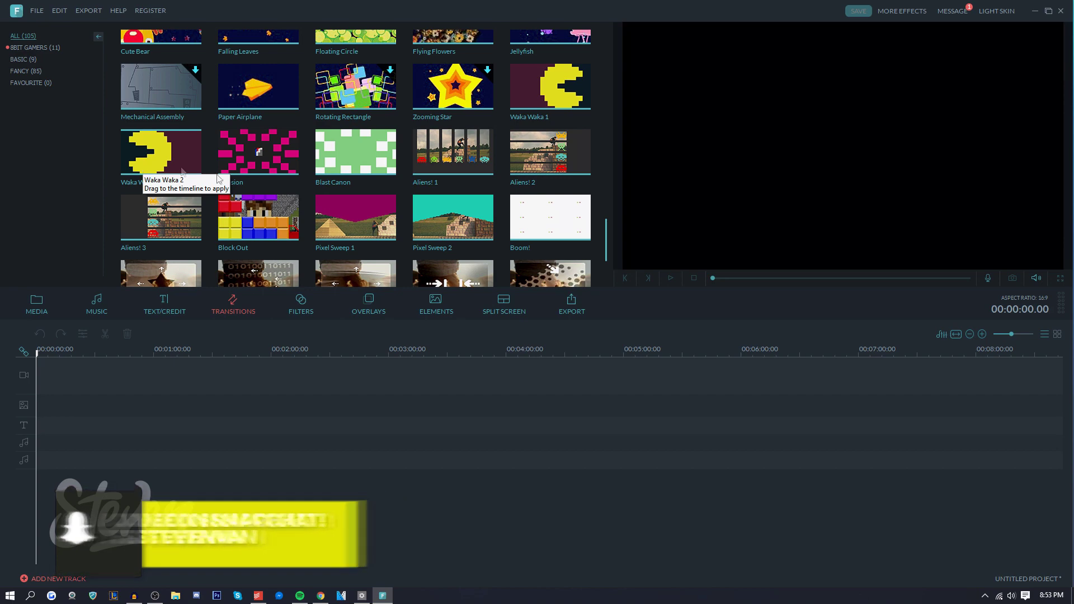
scroll(352, 139, "down", 2)
scroll(352, 140, "up", 2)
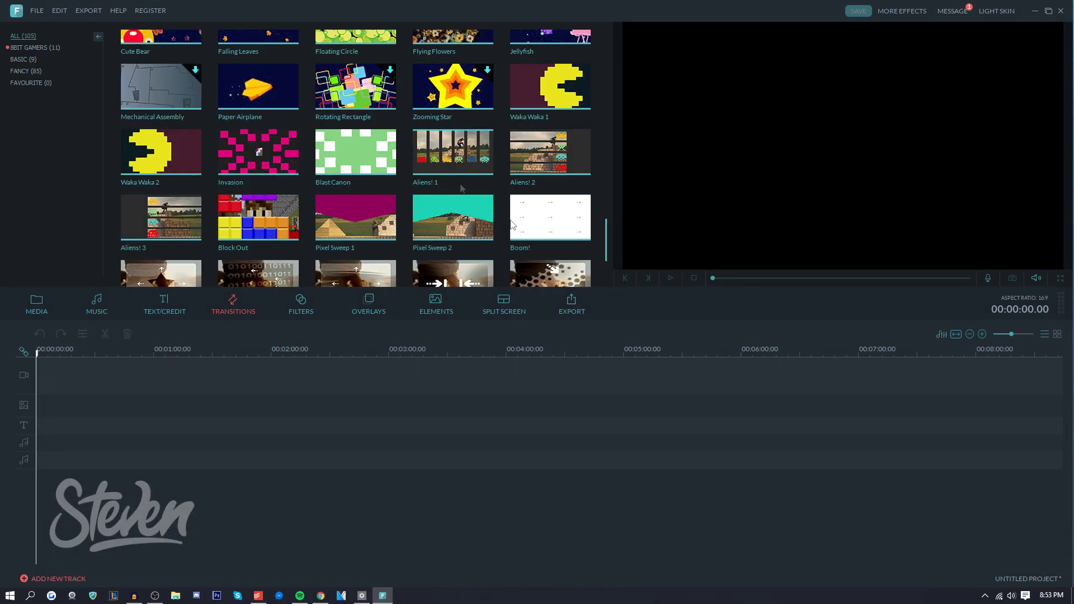
scroll(493, 206, "down", 2)
scroll(470, 205, "up", 3)
scroll(470, 205, "up", 5)
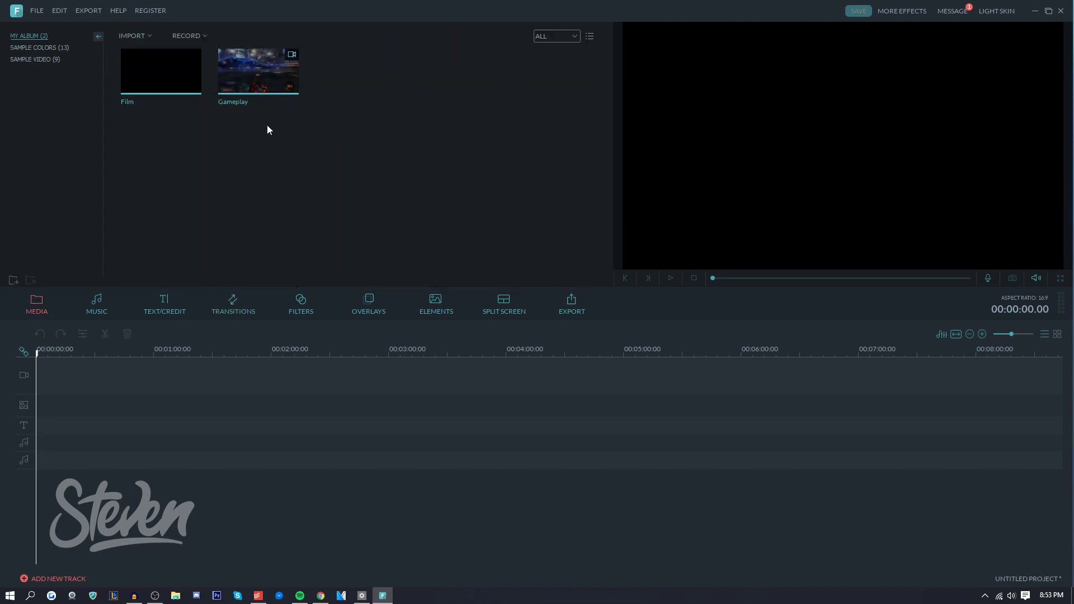
mouse_move(258, 76)
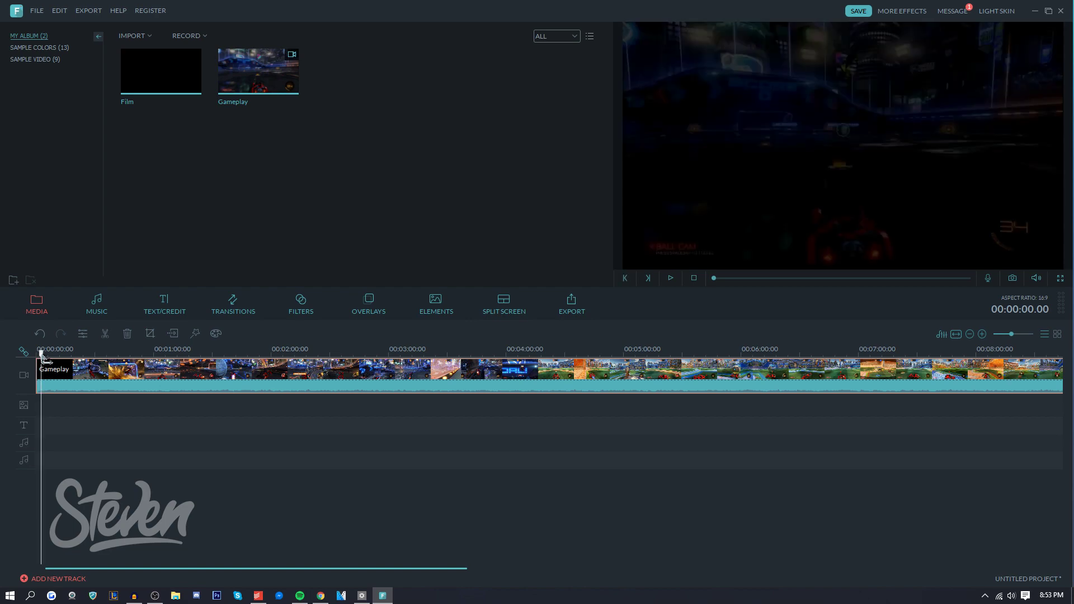
Step: Scrub the playhead through the Gameplay clip, then bring up the 8-bit title templates
left_click_drag(378, 349, 294, 353)
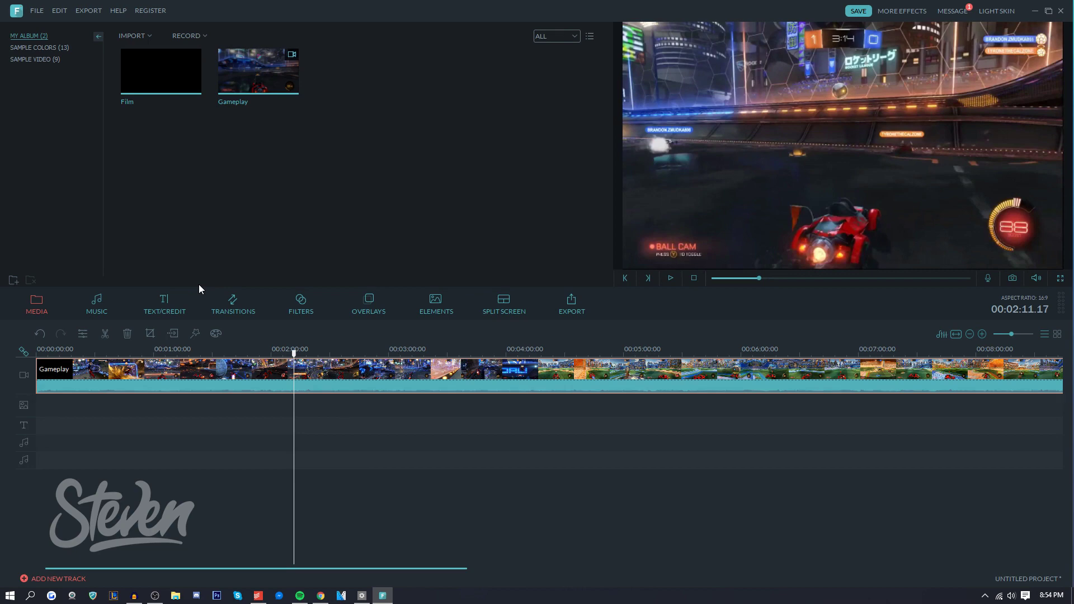
left_click_drag(294, 357, 6, 290)
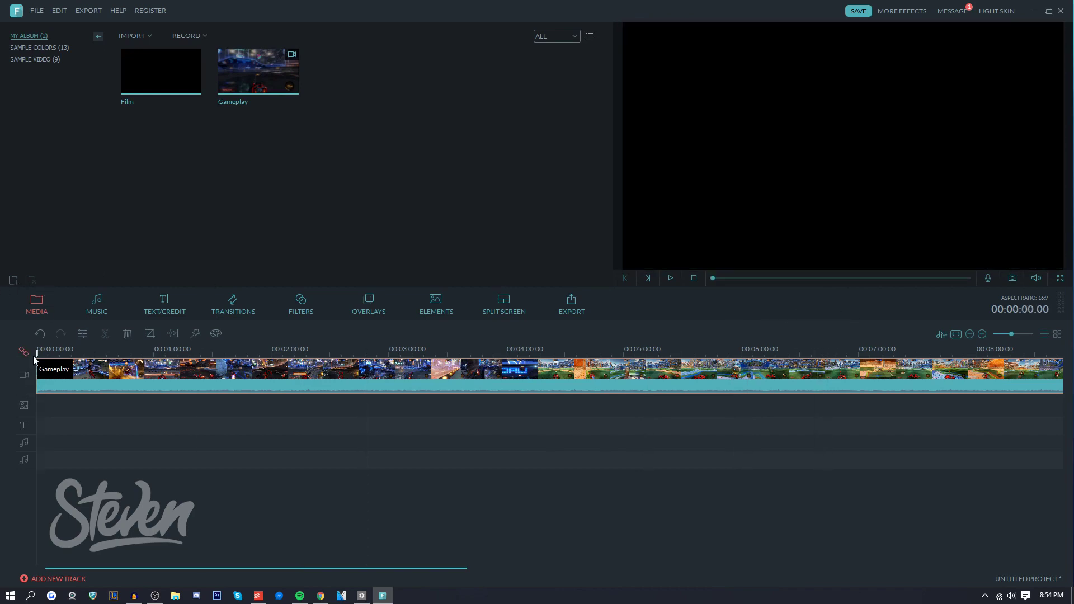
left_click_drag(40, 354, 45, 356)
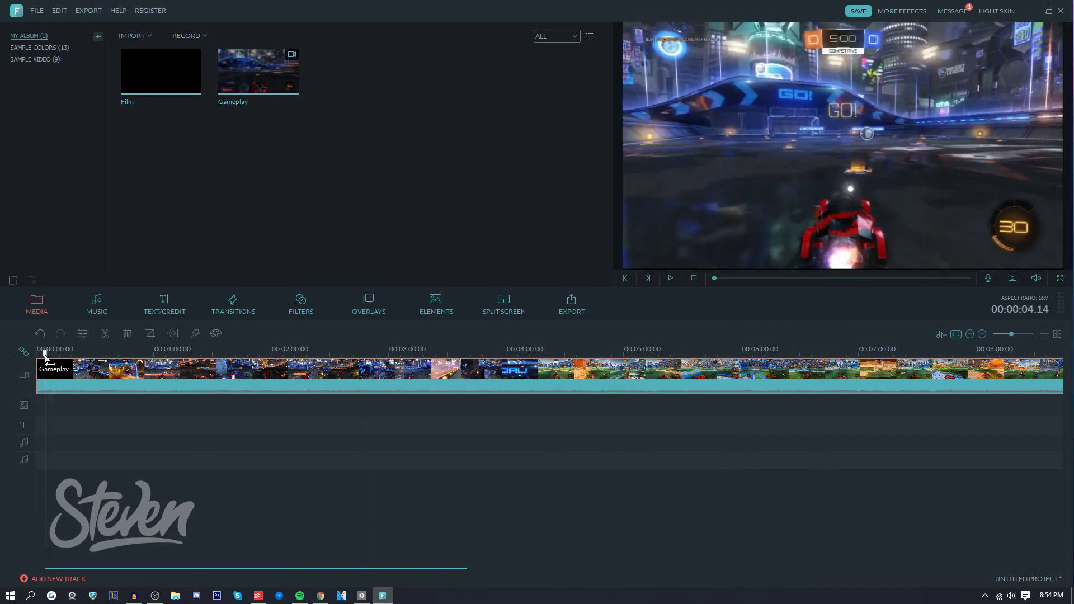
left_click(153, 308)
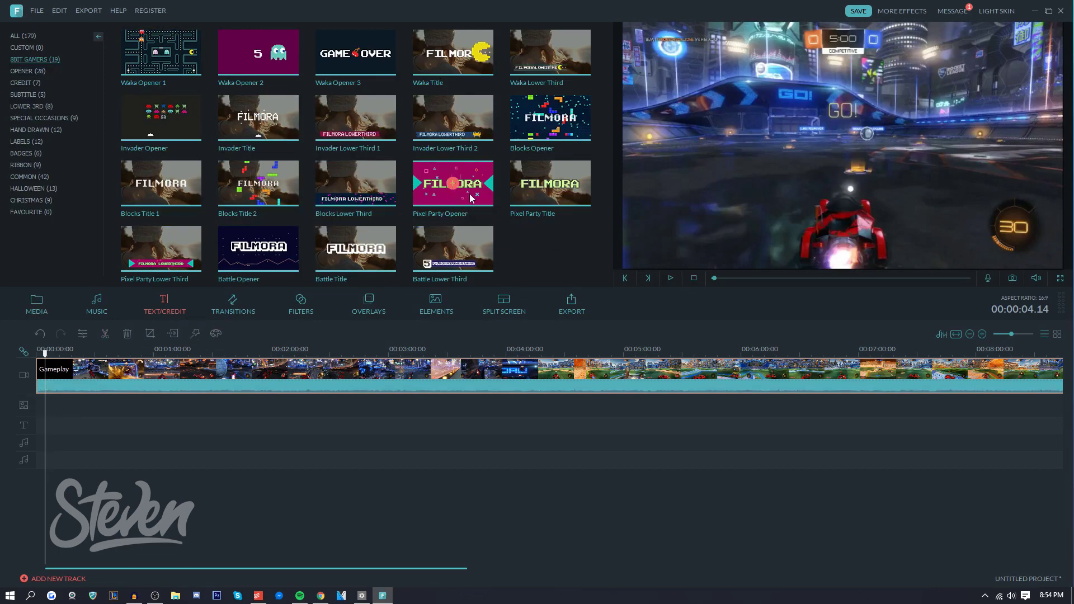
Step: Insert Pixel Party Opener at the timeline start and preview its animation twice
left_click(453, 183)
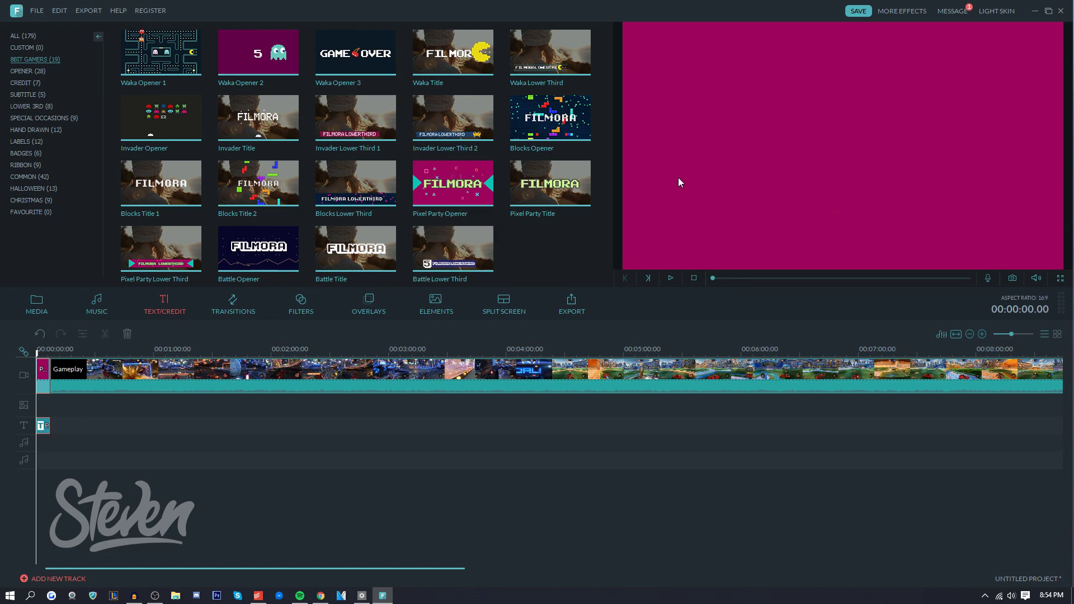
left_click(671, 279)
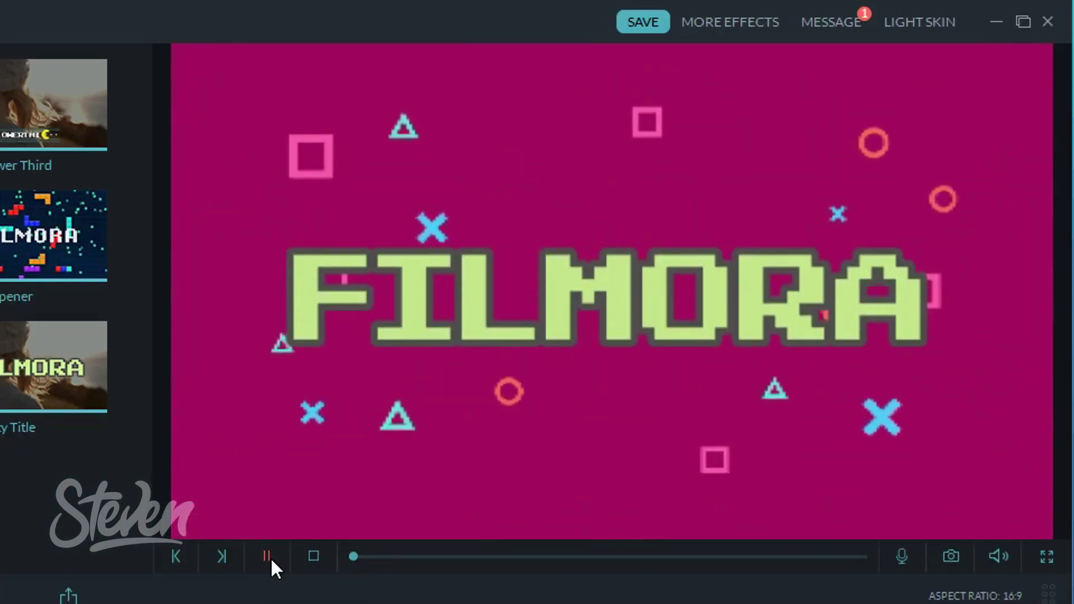
left_click(269, 556)
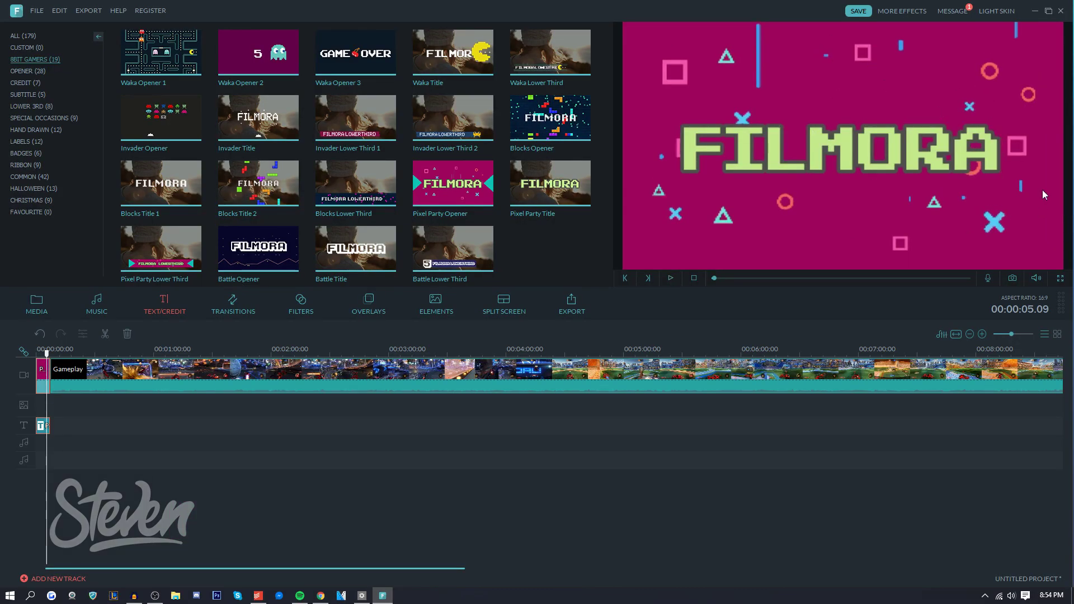
left_click(669, 279)
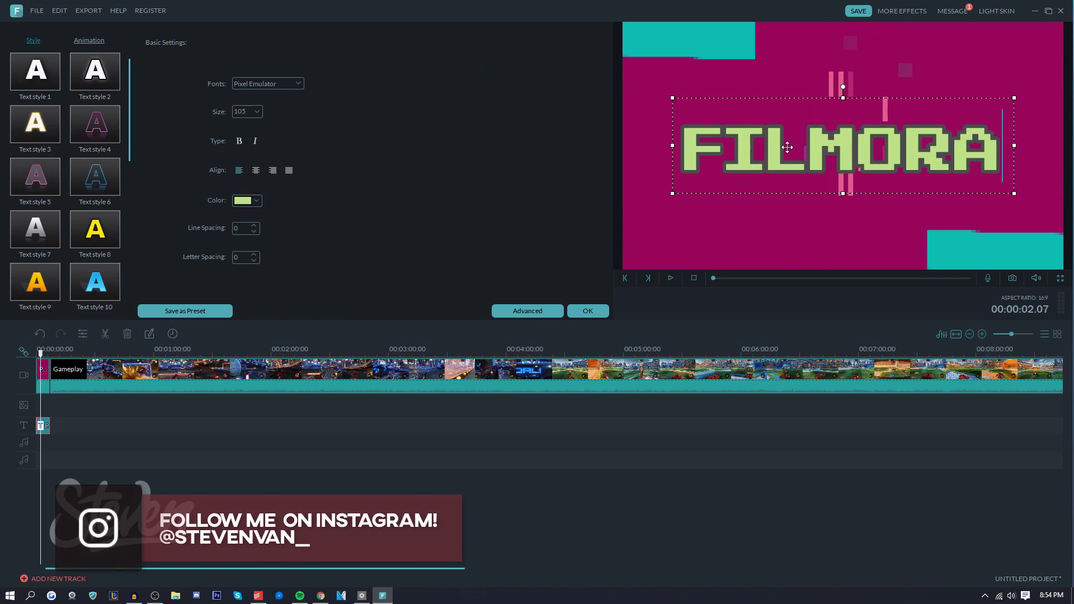
Step: Replace FILMORA in the opener title with the channel name, centre it, and apply
double_click(788, 150)
type("STEVENVAN")
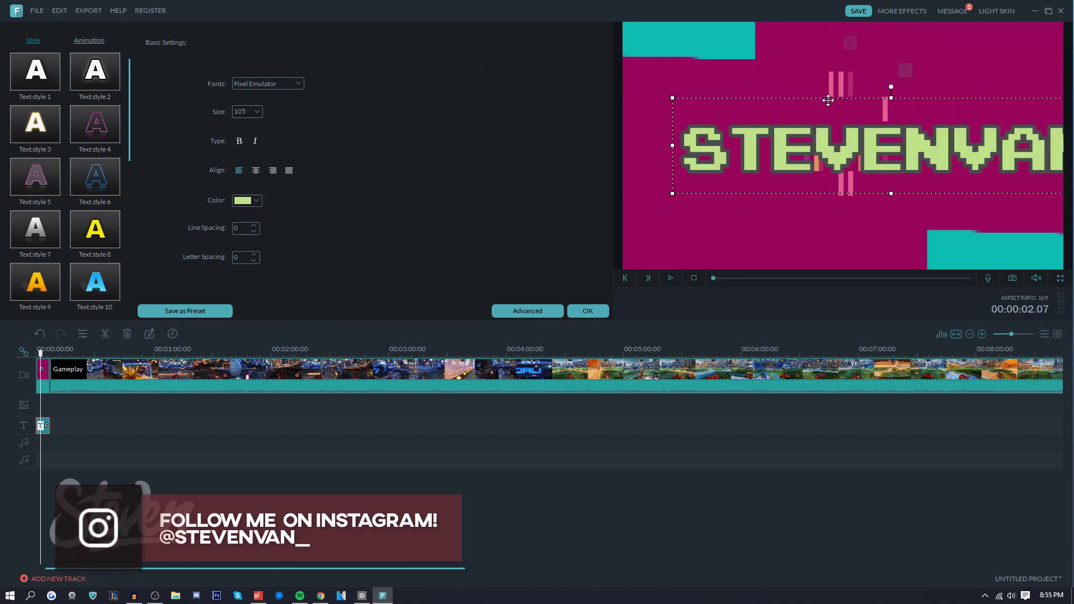
left_click_drag(808, 96, 773, 97)
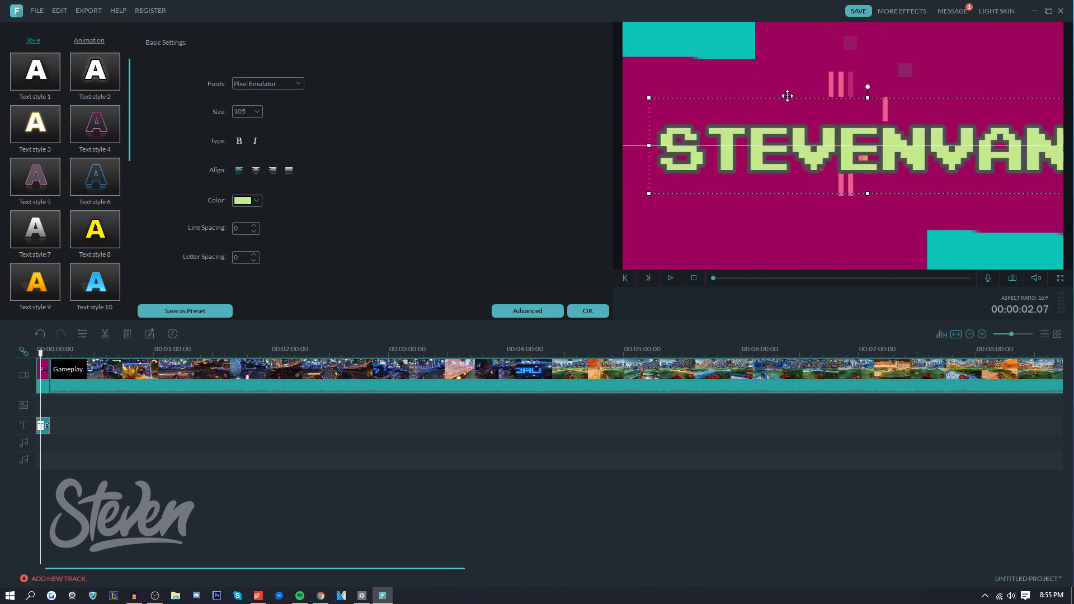
left_click_drag(875, 193, 864, 193)
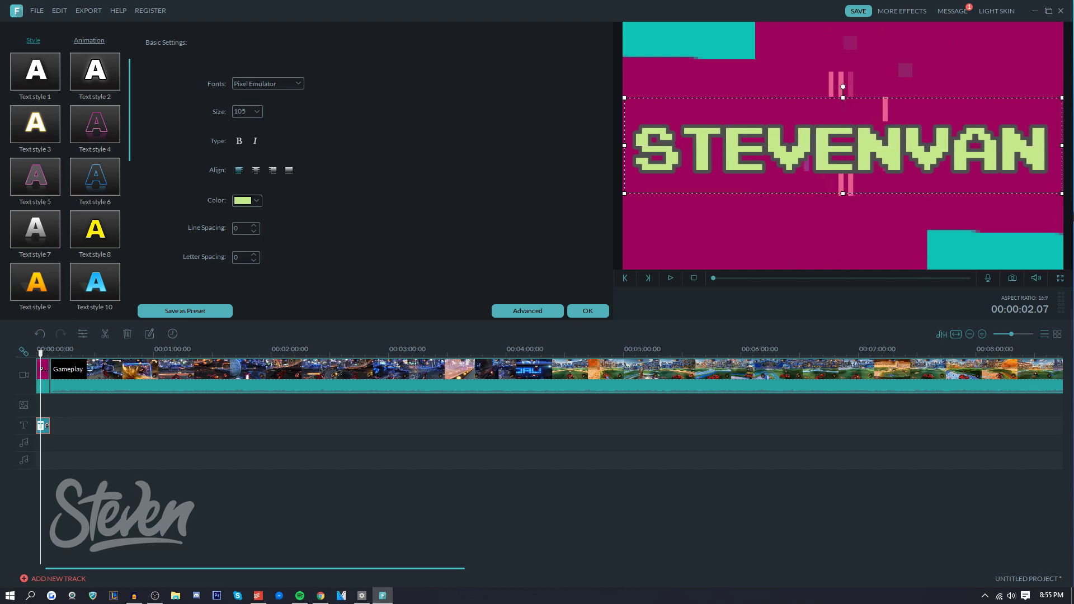
left_click(587, 311)
Step: Place Battle Lower Third on the title track near 0:20 and preview it
left_click_drag(457, 270, 83, 426)
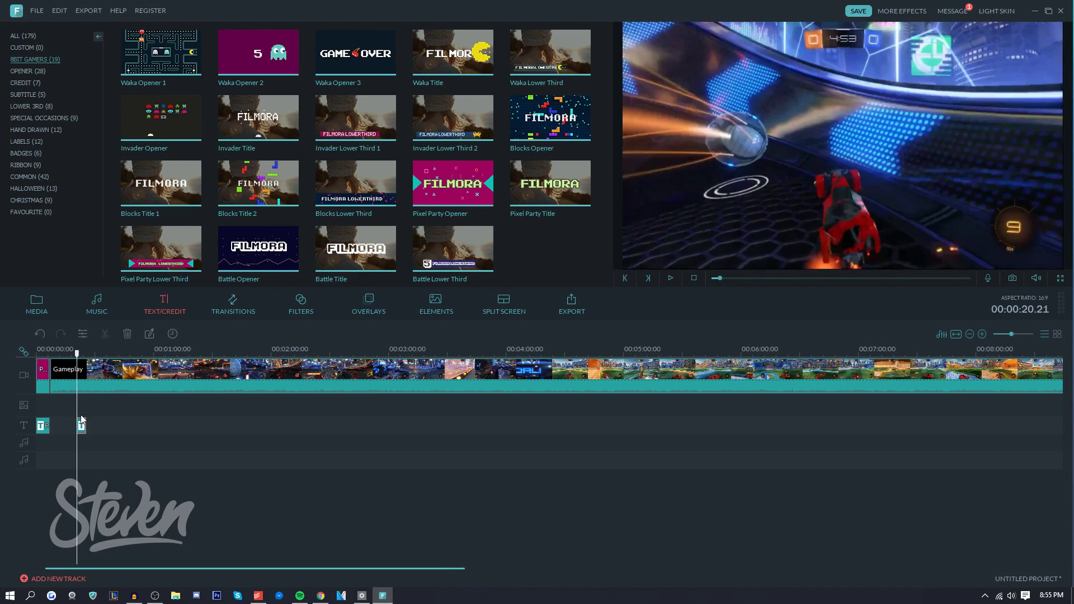
left_click(673, 280)
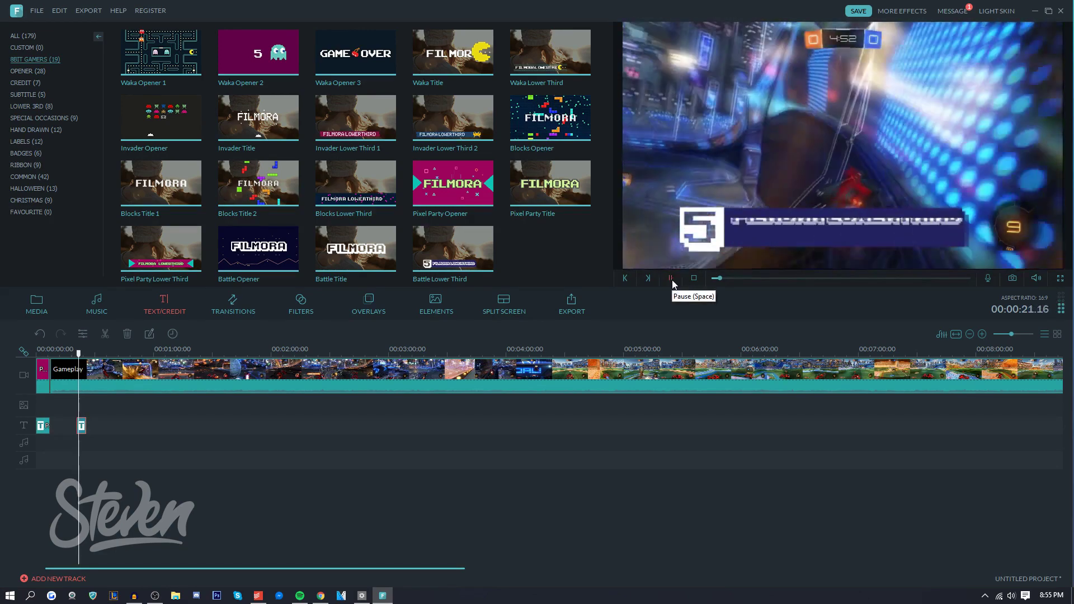
left_click(672, 280)
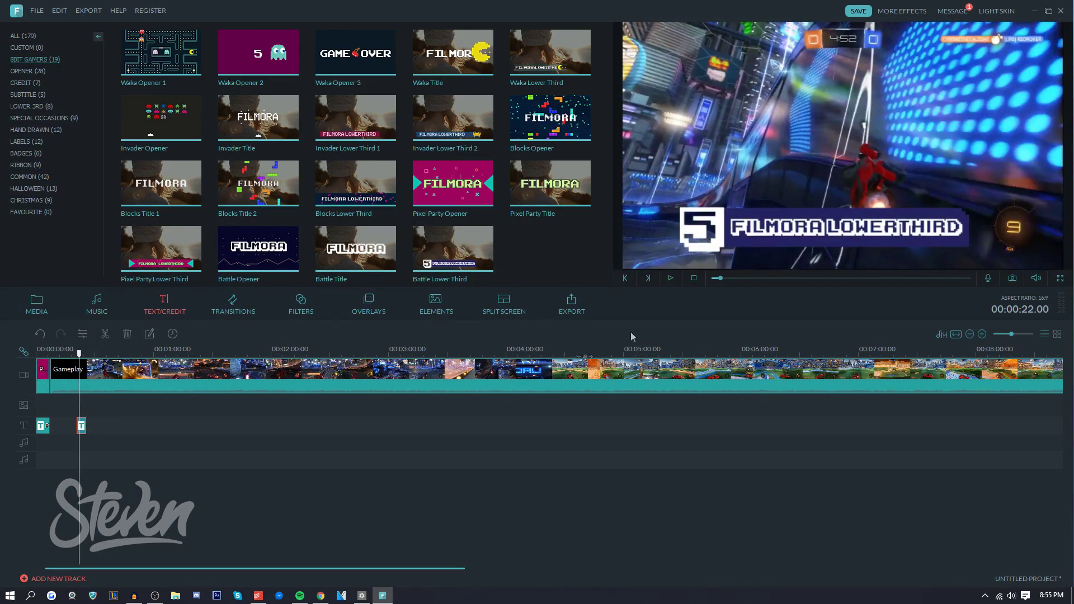
left_click_drag(78, 356, 90, 361)
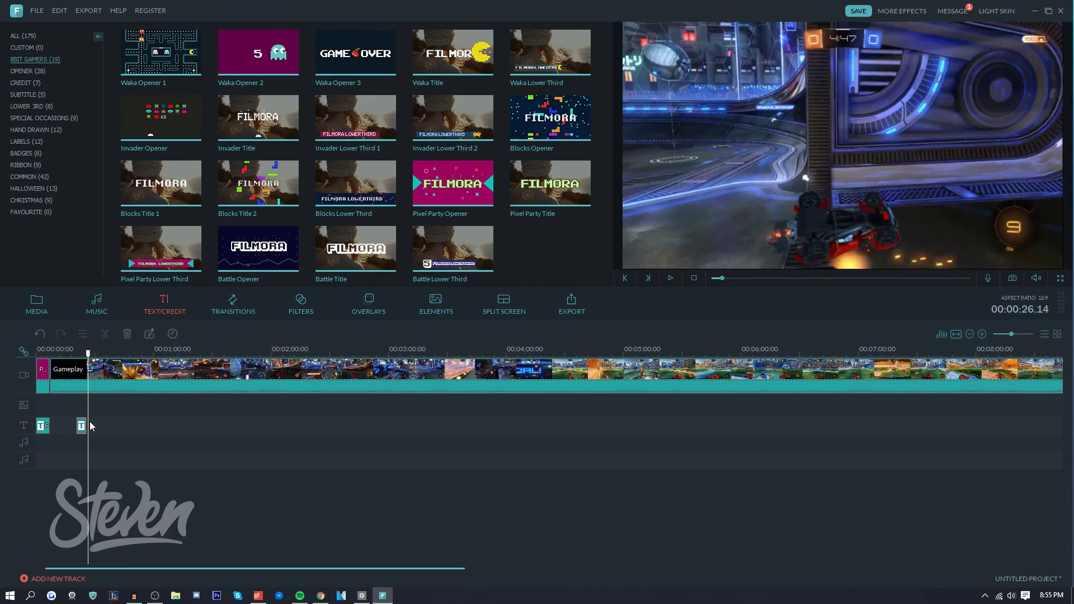
left_click(97, 305)
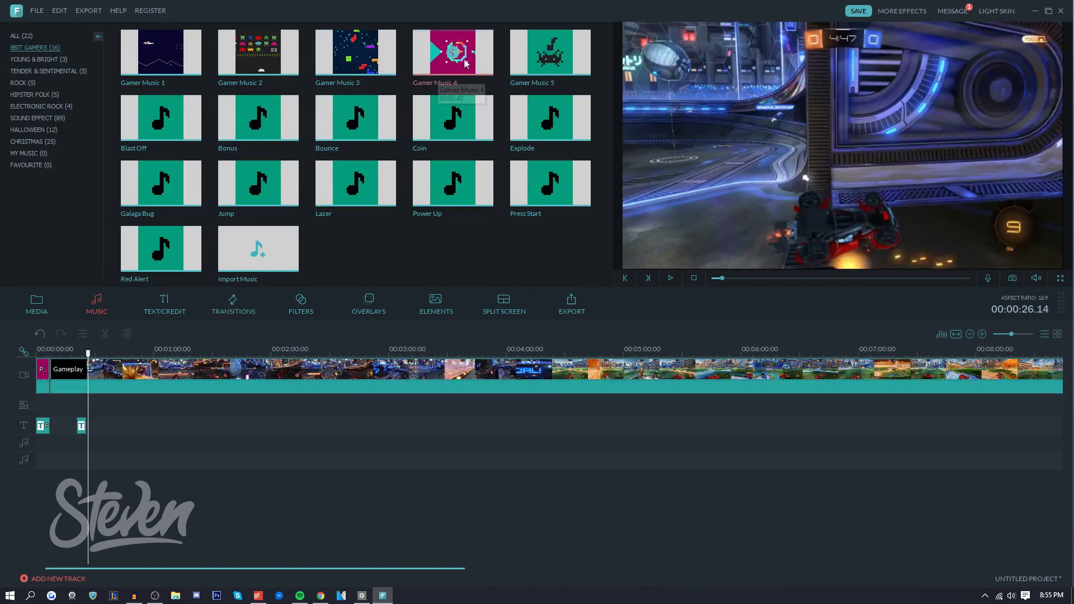
Step: Drop Gamer Music 4 onto the music track at 0:00 and play to hear it
left_click_drag(464, 63, 41, 447)
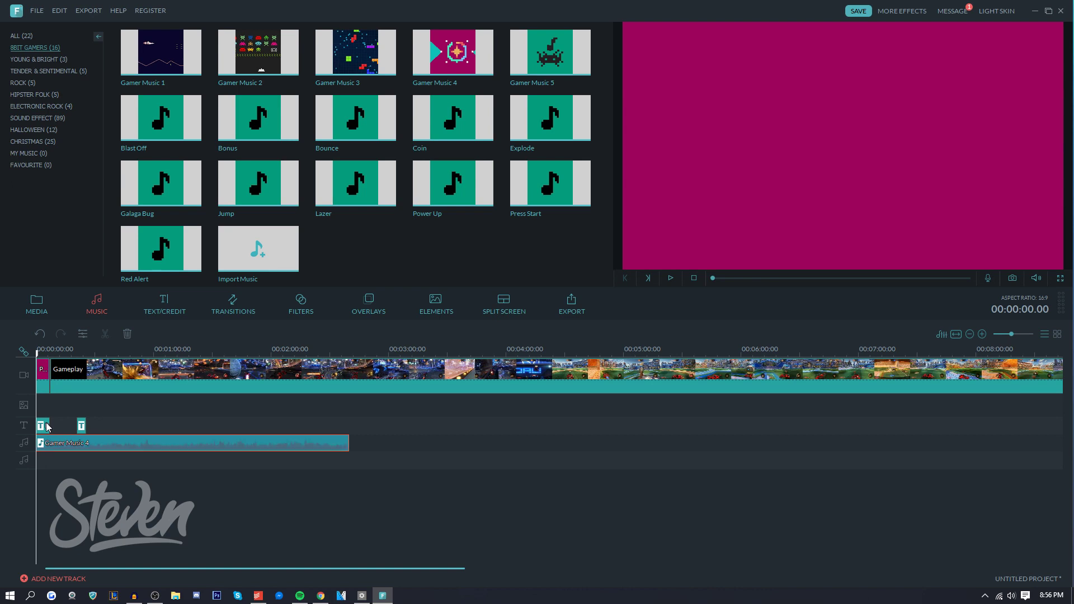
left_click(669, 278)
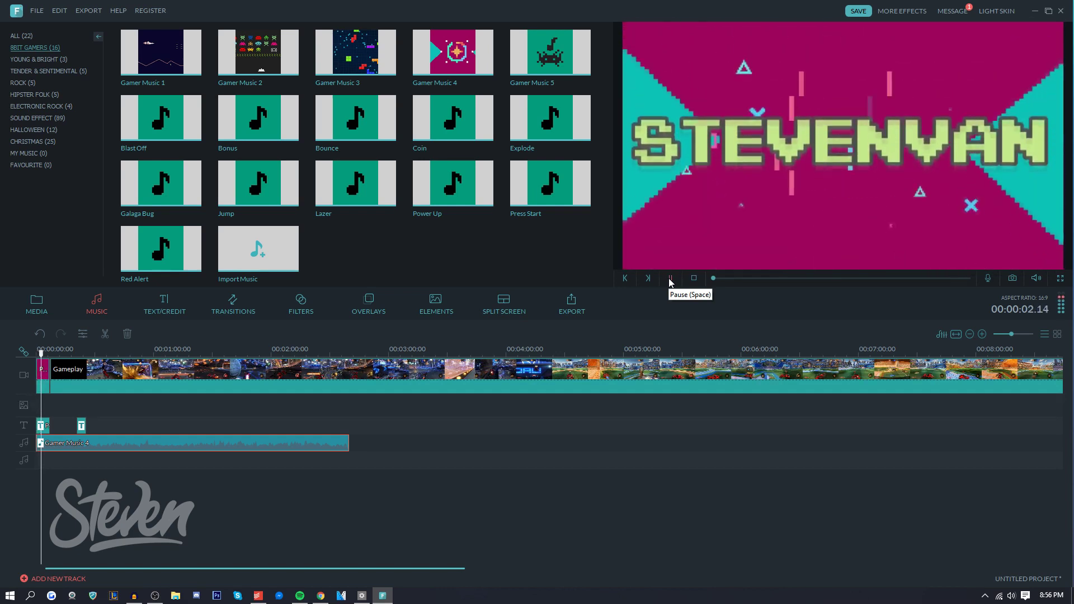
left_click(52, 350)
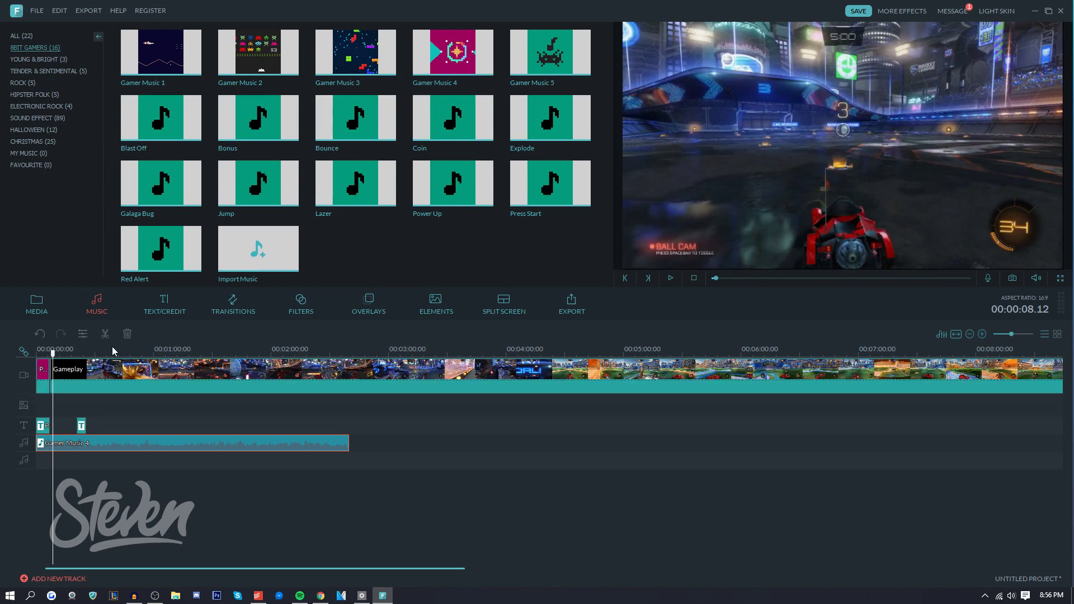
Step: Drag the Paper Airplane transition between the intro title and the gameplay clip
left_click(248, 310)
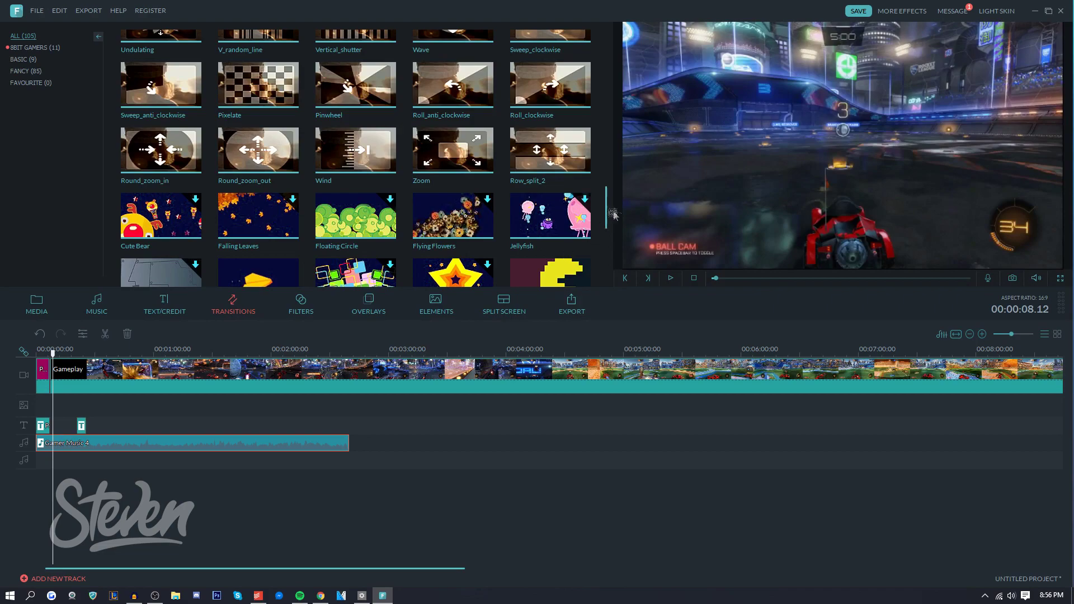
scroll(609, 207, "down", 5)
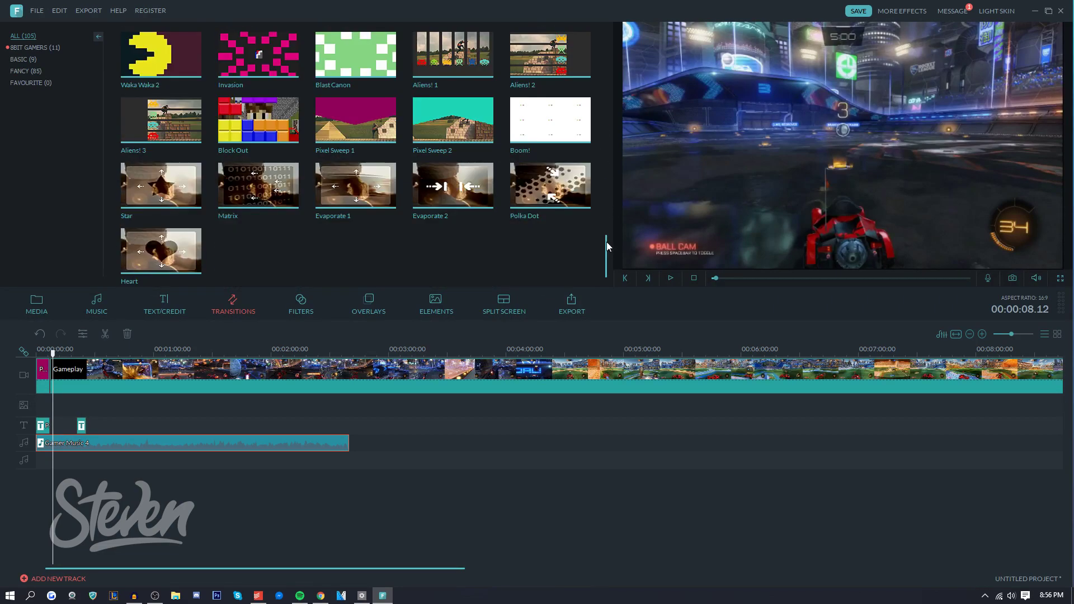
scroll(604, 241, "up", 2)
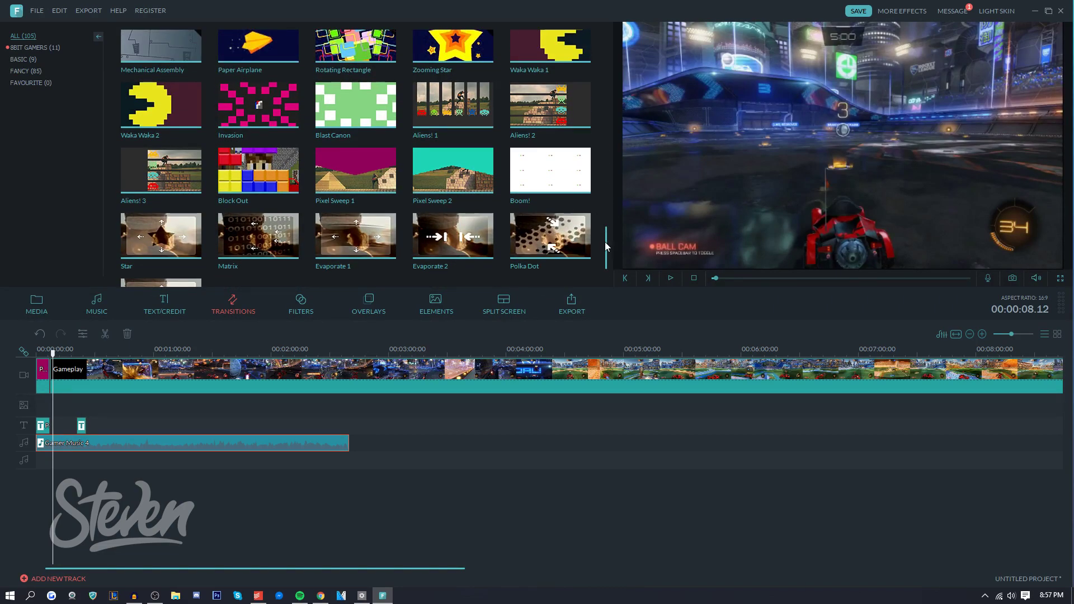
left_click_drag(605, 241, 606, 213)
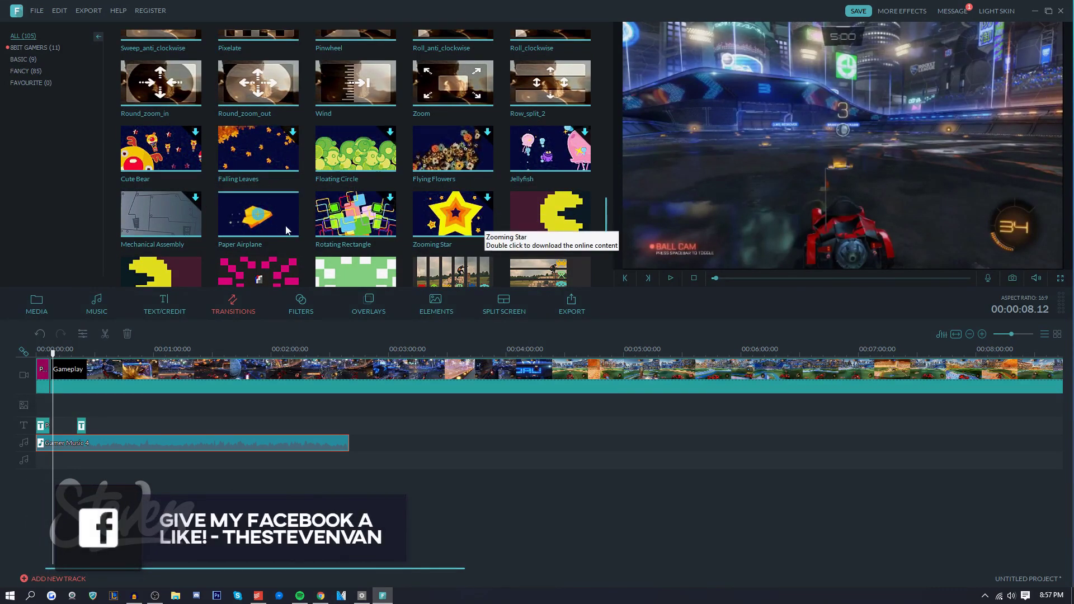
left_click_drag(287, 230, 79, 419)
Step: Play the intro from the project start to check the Paper Airplane transition
left_click(670, 278)
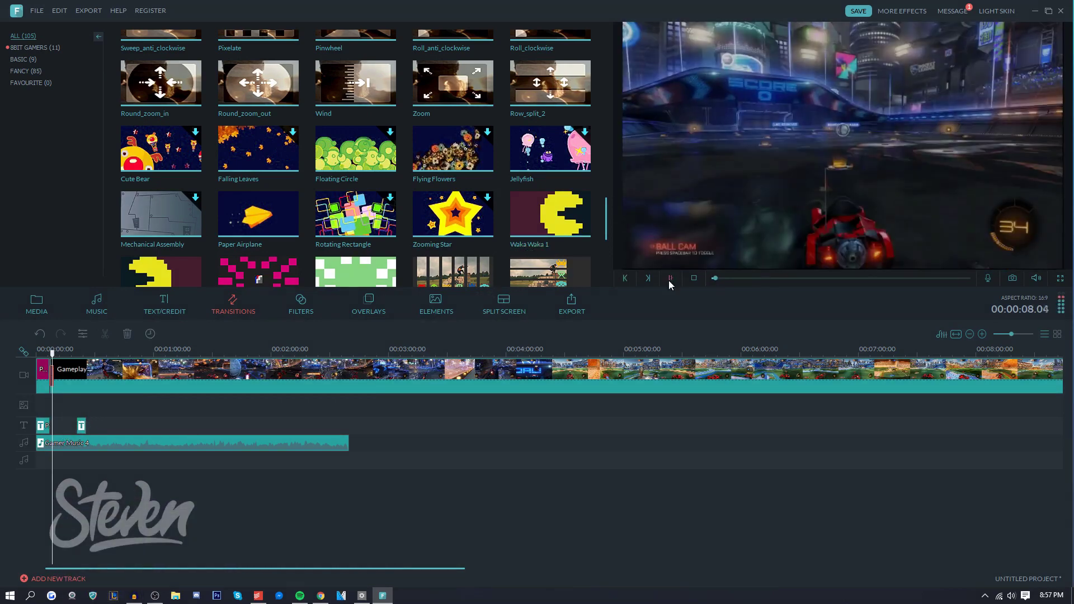
left_click(670, 280)
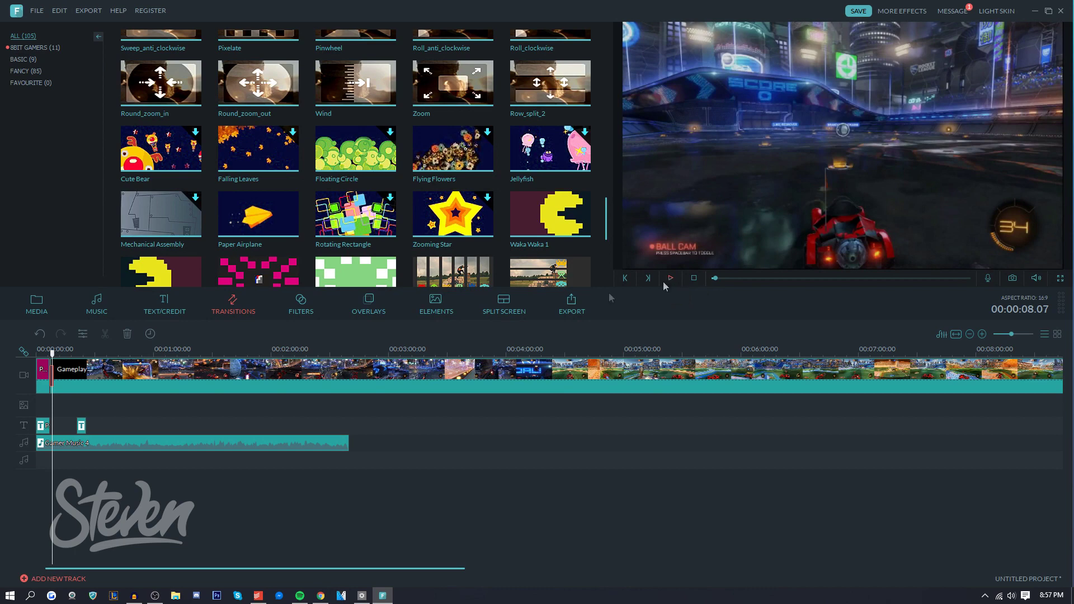
left_click_drag(52, 352, 47, 354)
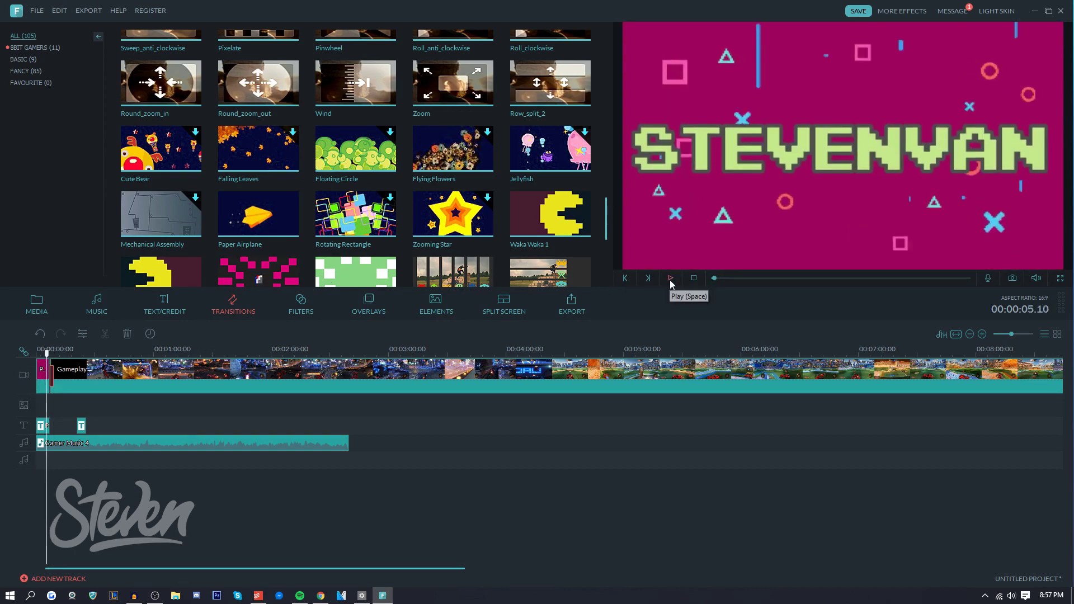
left_click(671, 283)
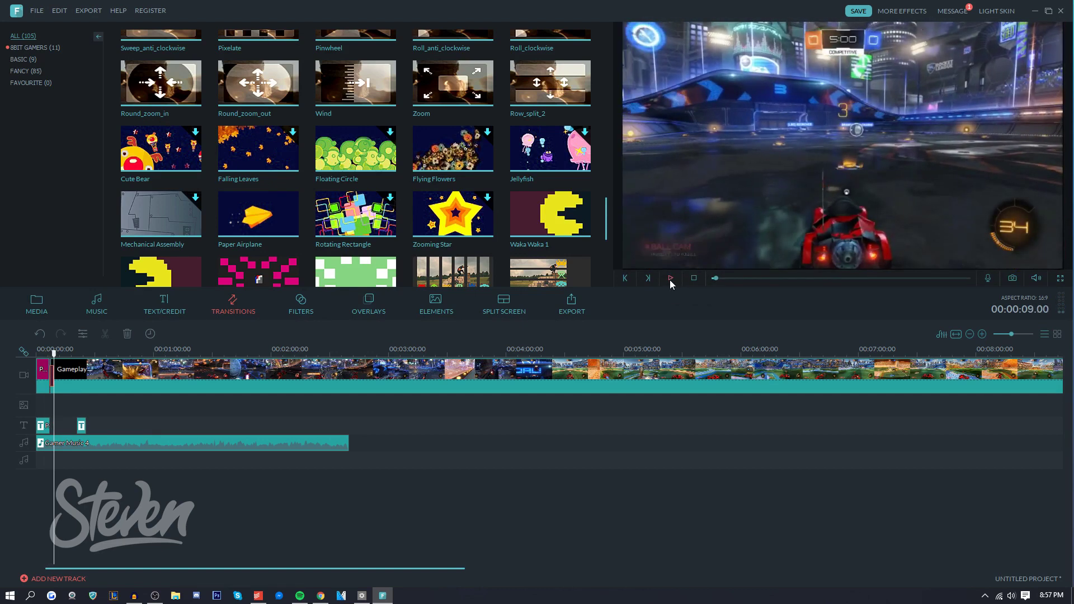
left_click(670, 281)
left_click_drag(607, 212, 606, 248)
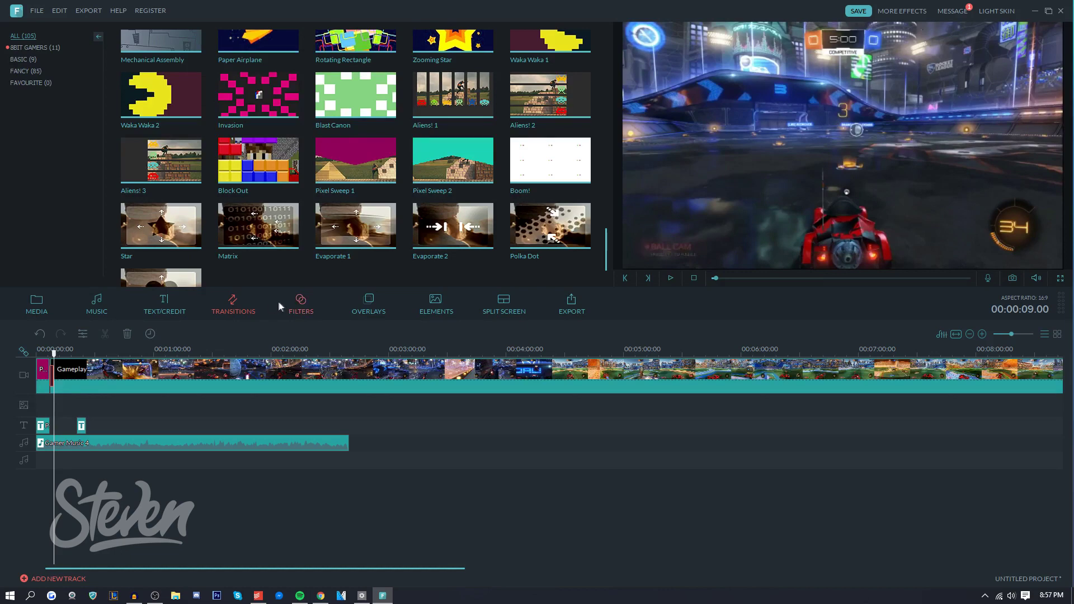
left_click(301, 305)
Step: Drop the 8BIT GAMERS Pixelate filter onto the filter track near 3:15 and preview it
left_click(26, 48)
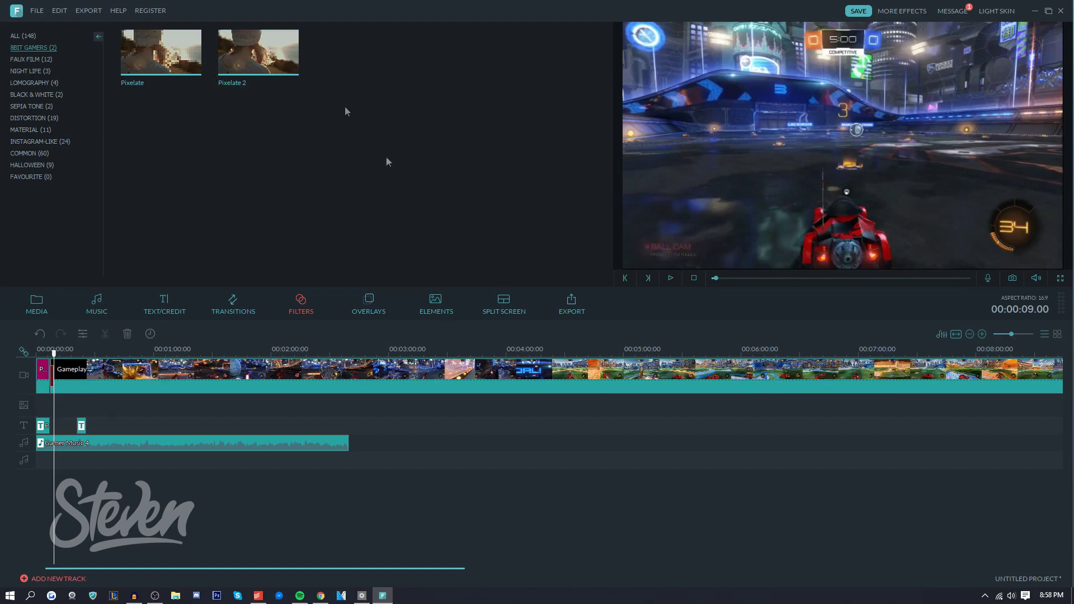
left_click_drag(161, 52, 430, 403)
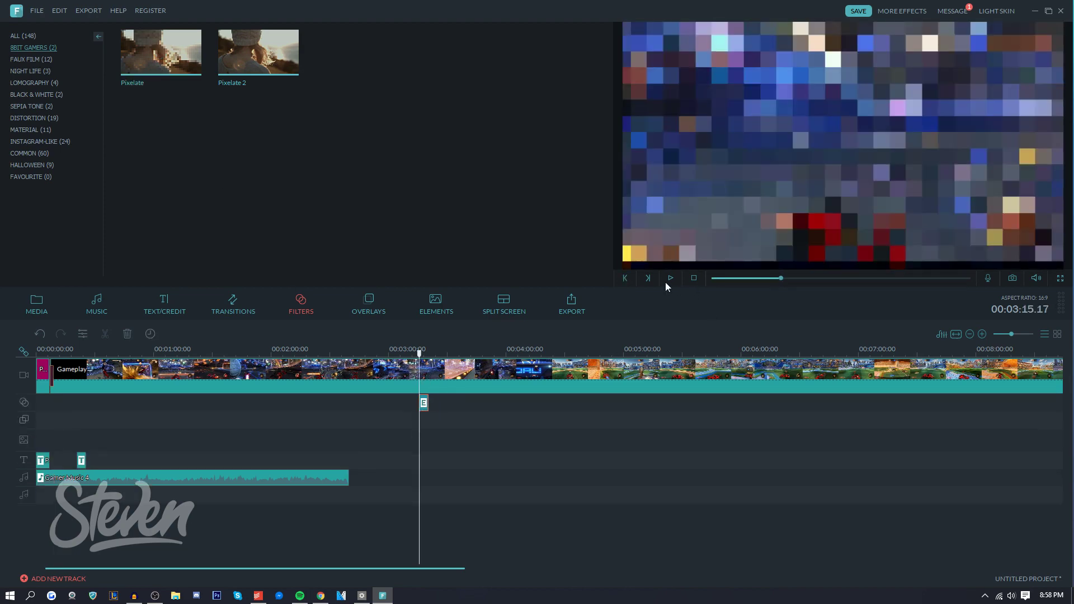
key("XF86AudioLowerVolume")
left_click(669, 280)
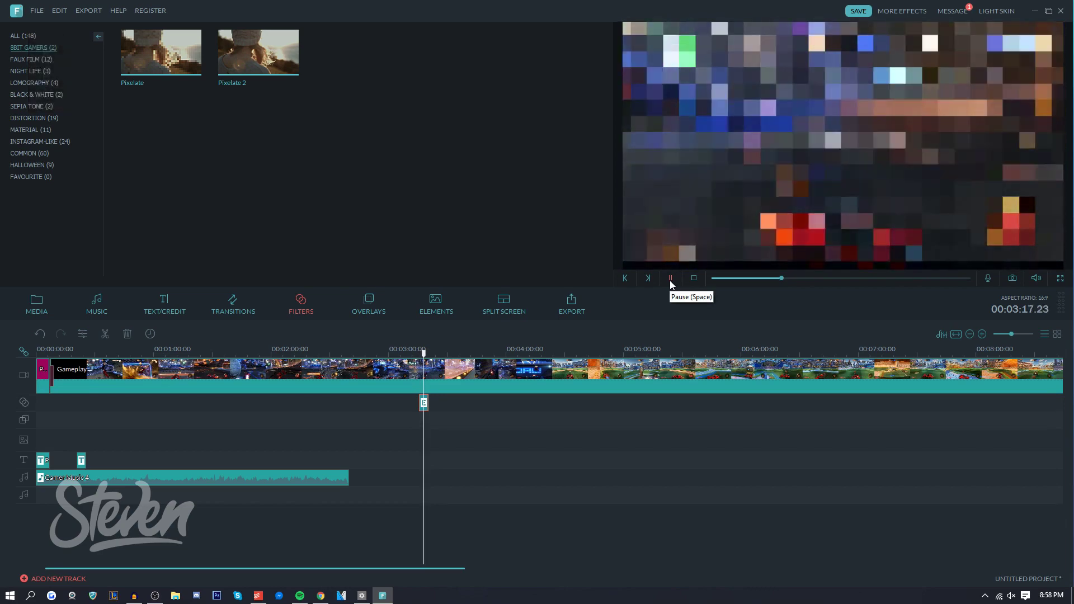
left_click(670, 281)
Step: Add the Victory! overlay at about 2:27, preview it, then return to around 2:18
left_click(369, 305)
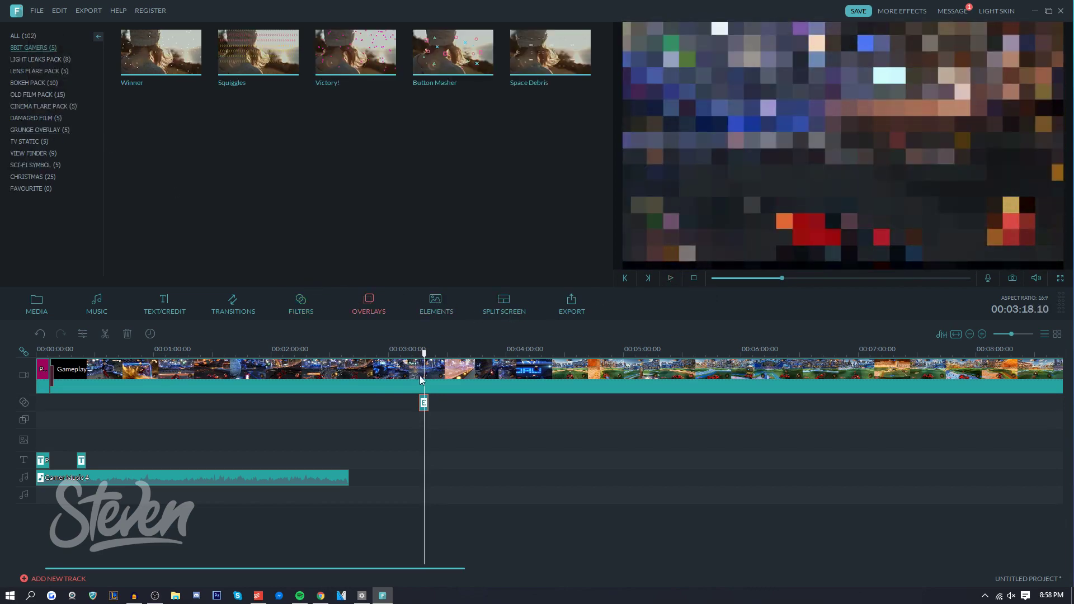
left_click(325, 351)
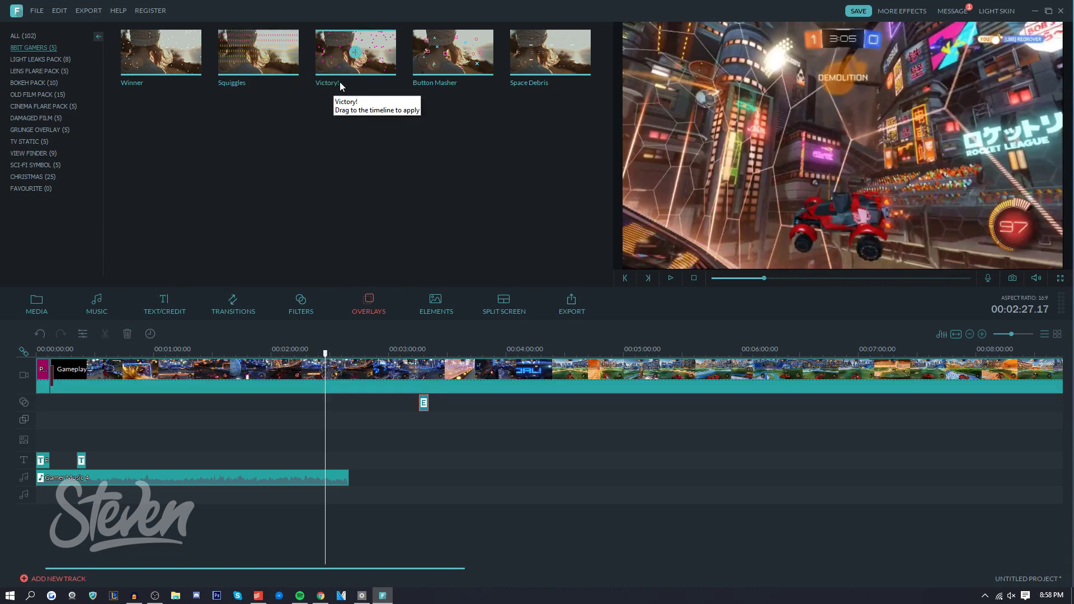
left_click(354, 53)
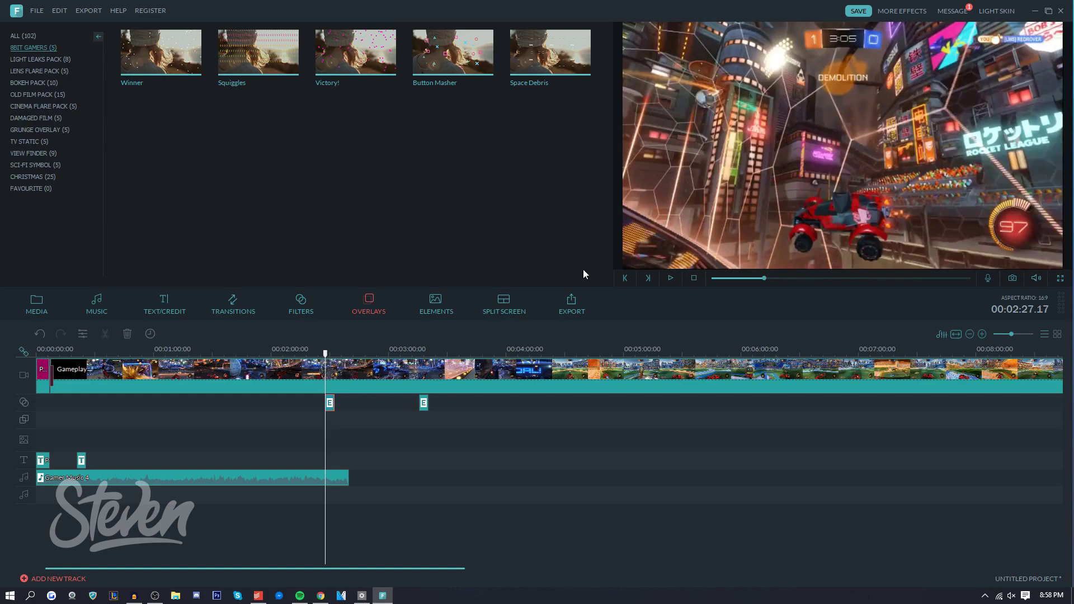
left_click(671, 280)
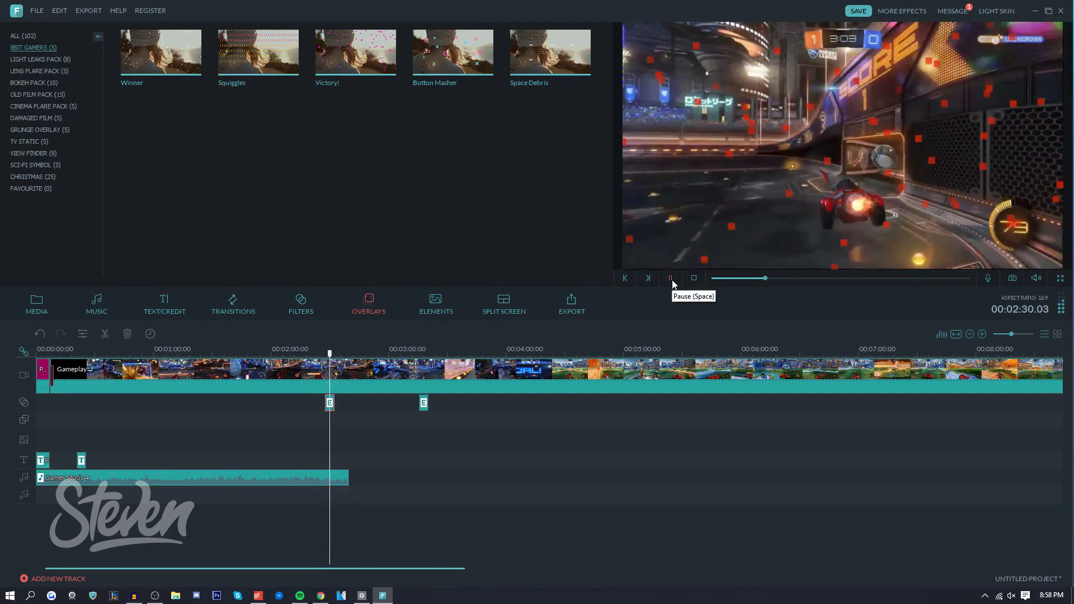
left_click(671, 278)
mouse_move(496, 62)
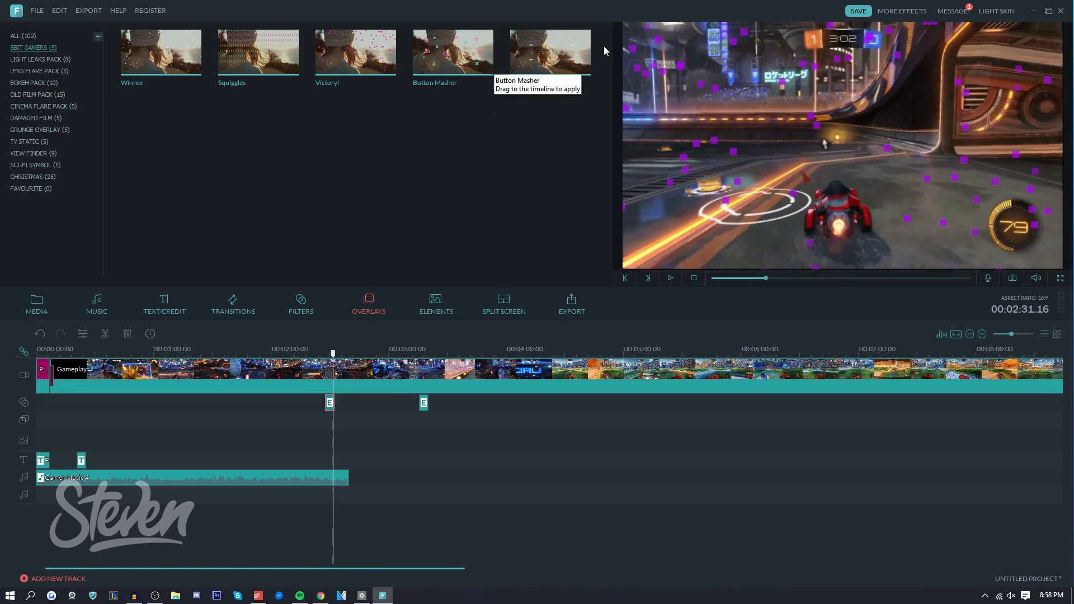
mouse_move(554, 65)
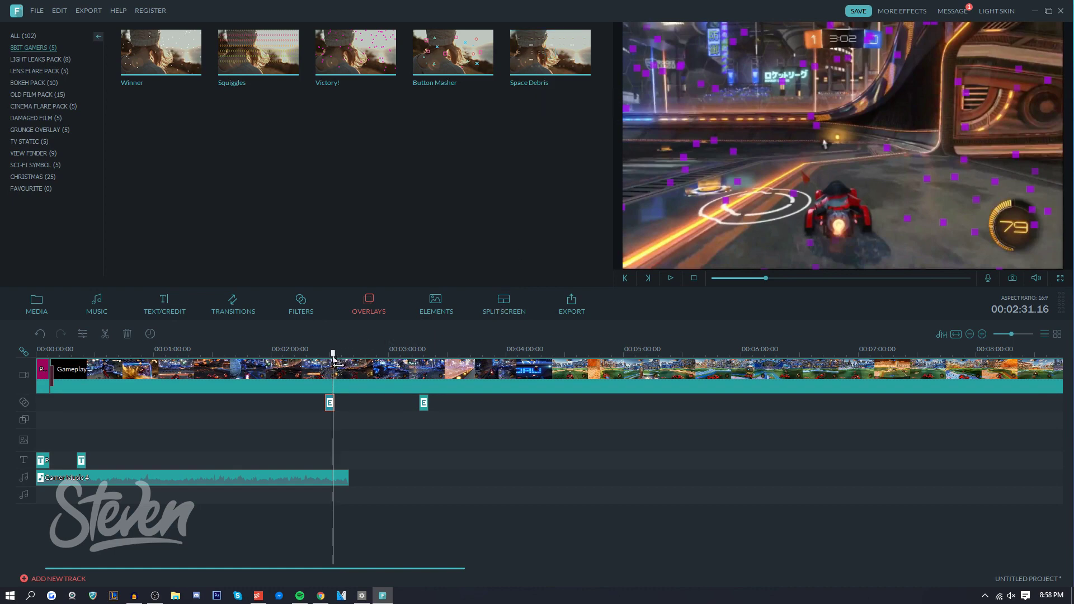
left_click_drag(334, 361, 327, 361)
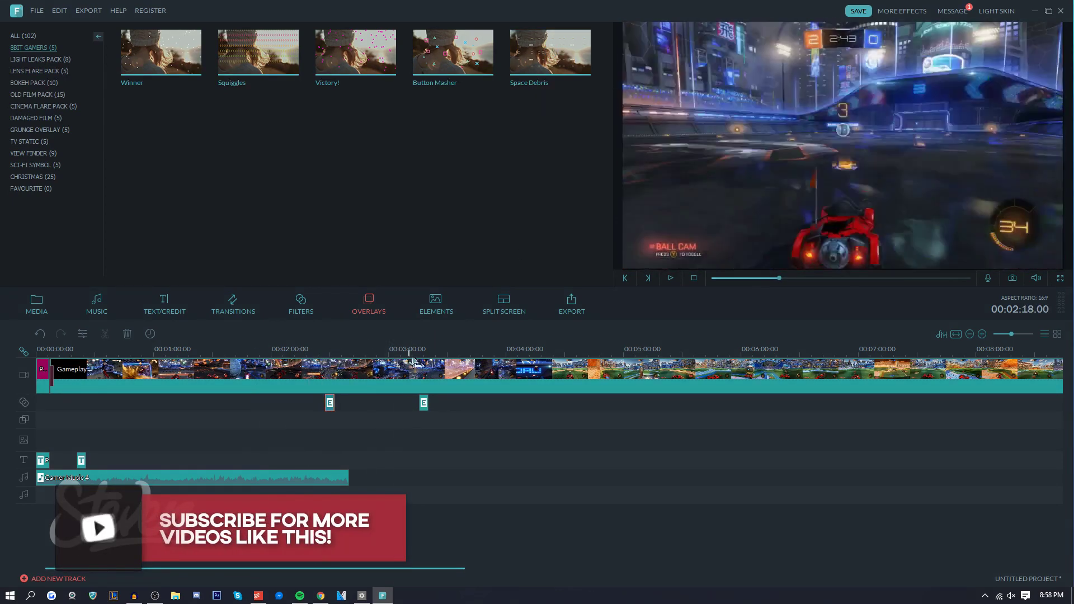
Step: Place the 8BIT GAMERS Loading... element near 4:29 and preview it
left_click(460, 302)
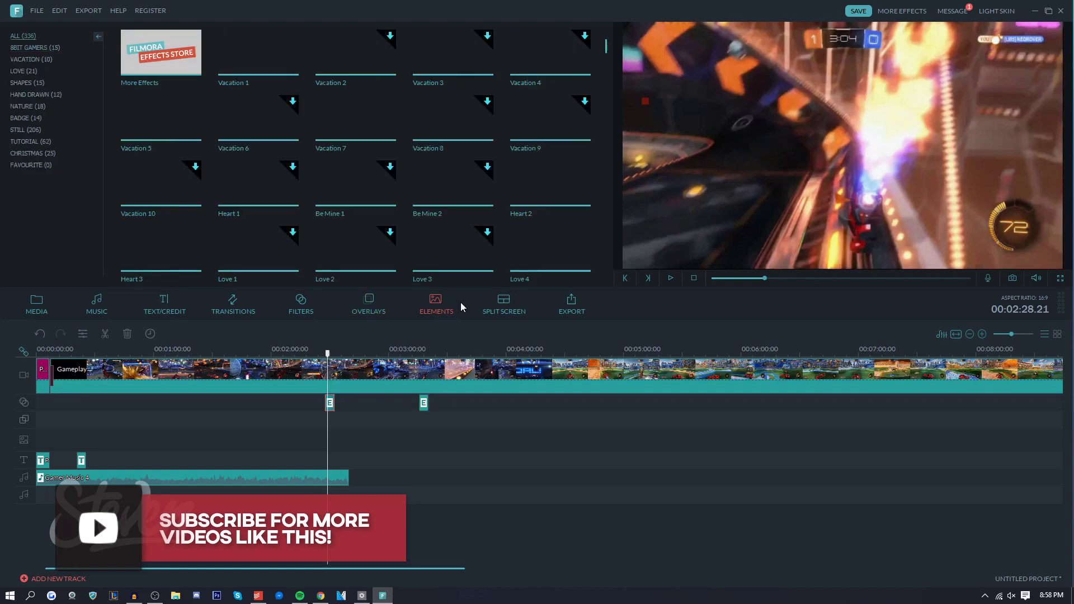
left_click(45, 49)
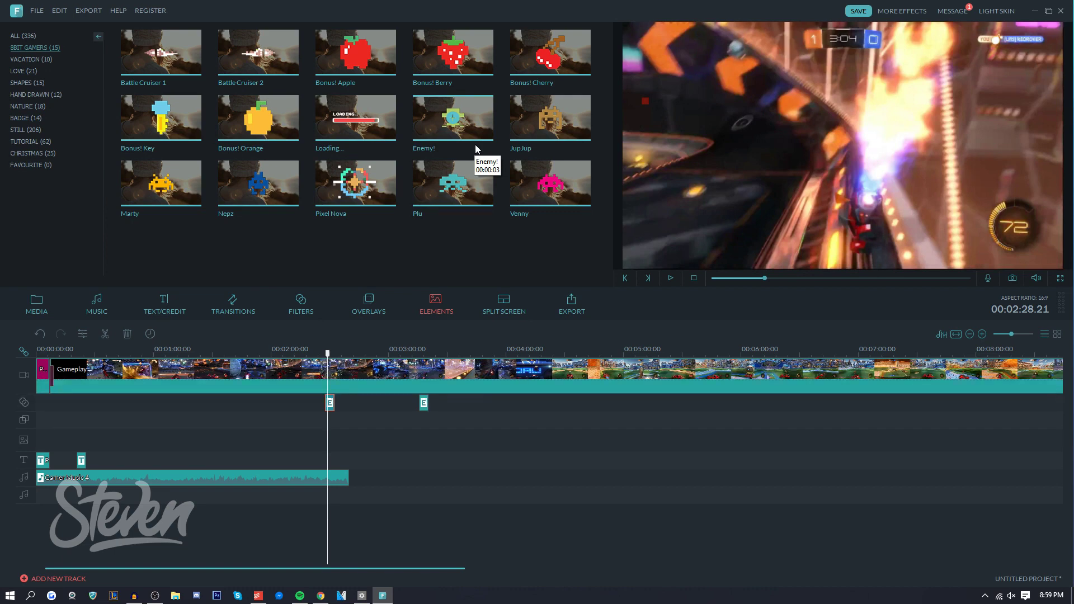
left_click_drag(386, 130, 563, 443)
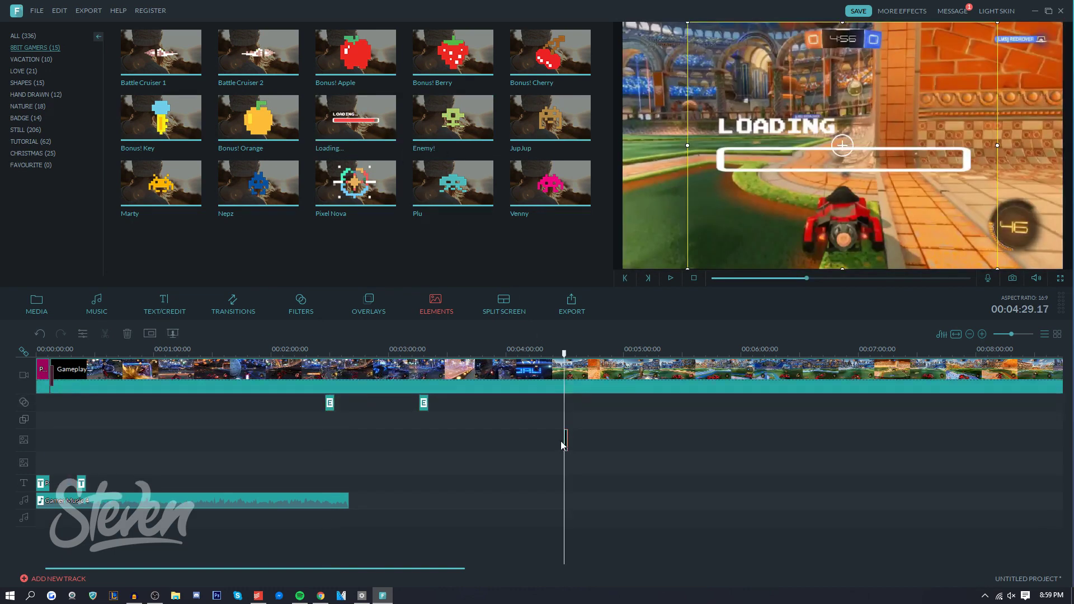
left_click(672, 278)
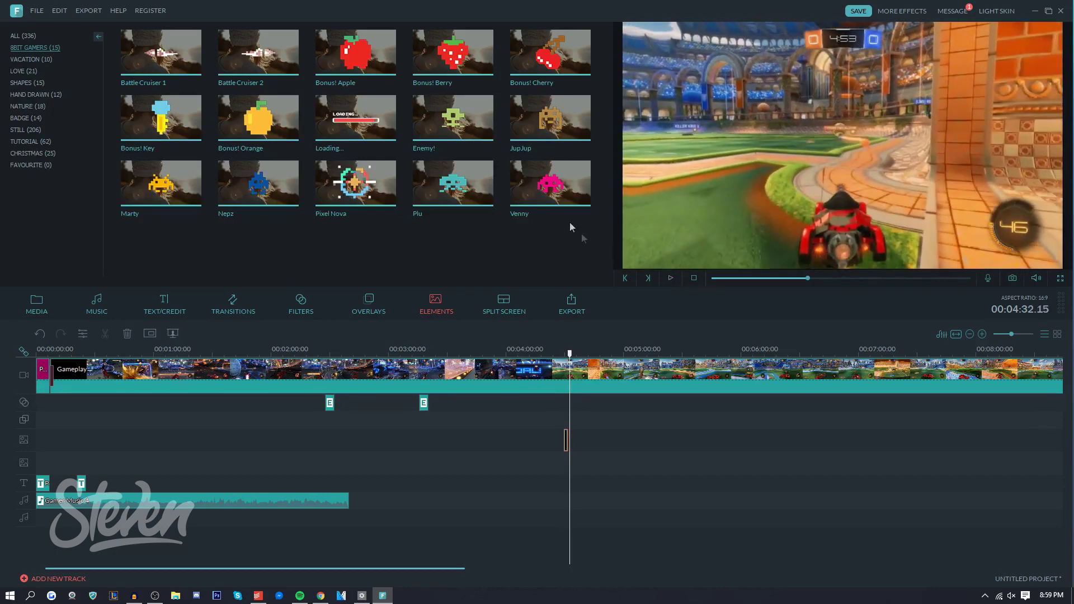
Step: Place the Pixel Nova element near 5:07 and play from there to preview it
left_click_drag(354, 182, 642, 451)
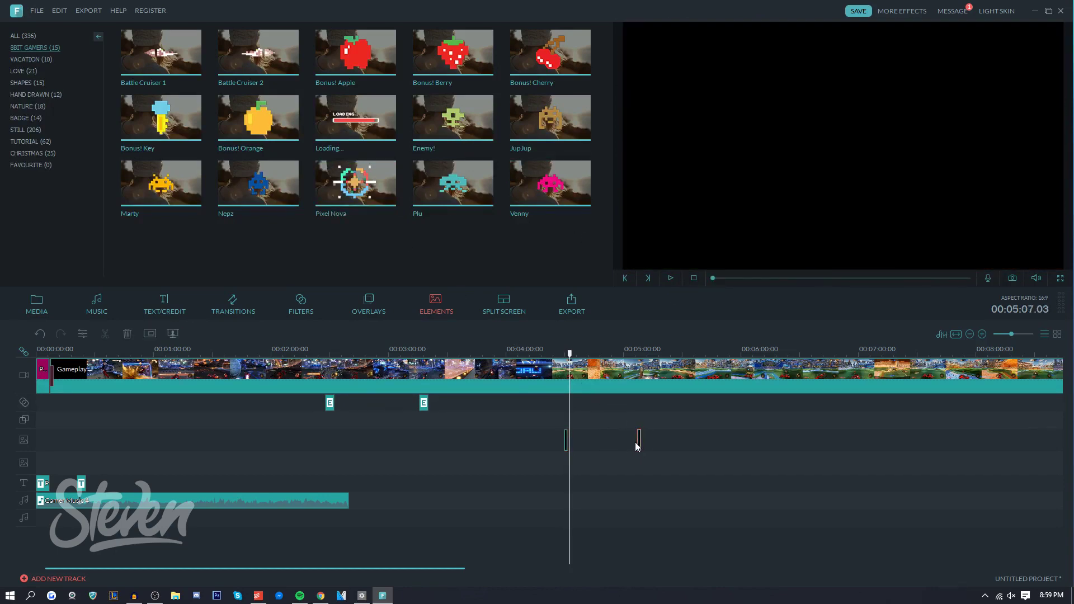
left_click(636, 442)
left_click(672, 280)
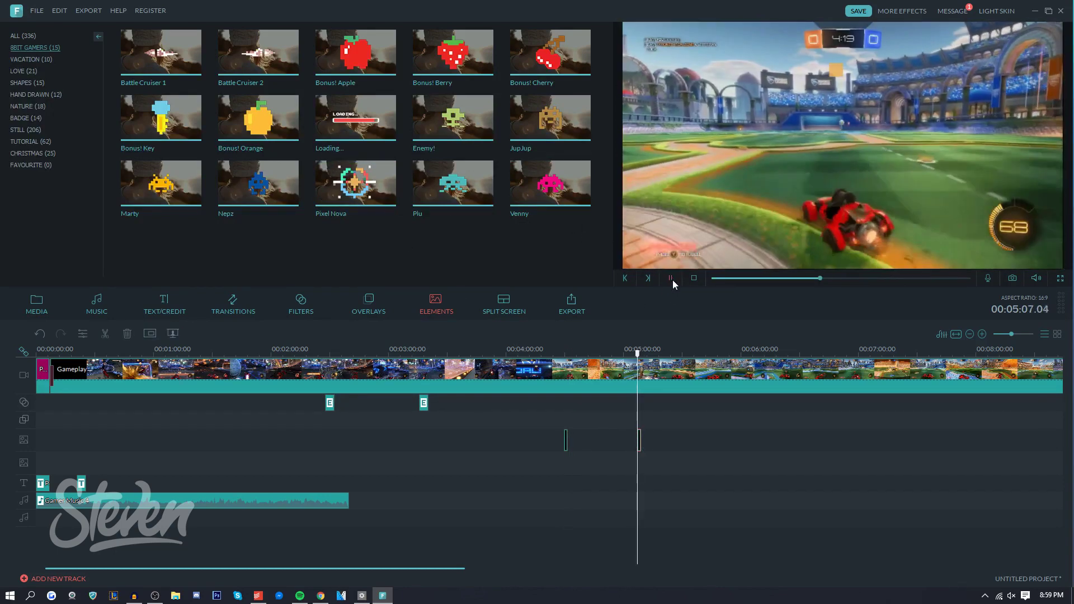